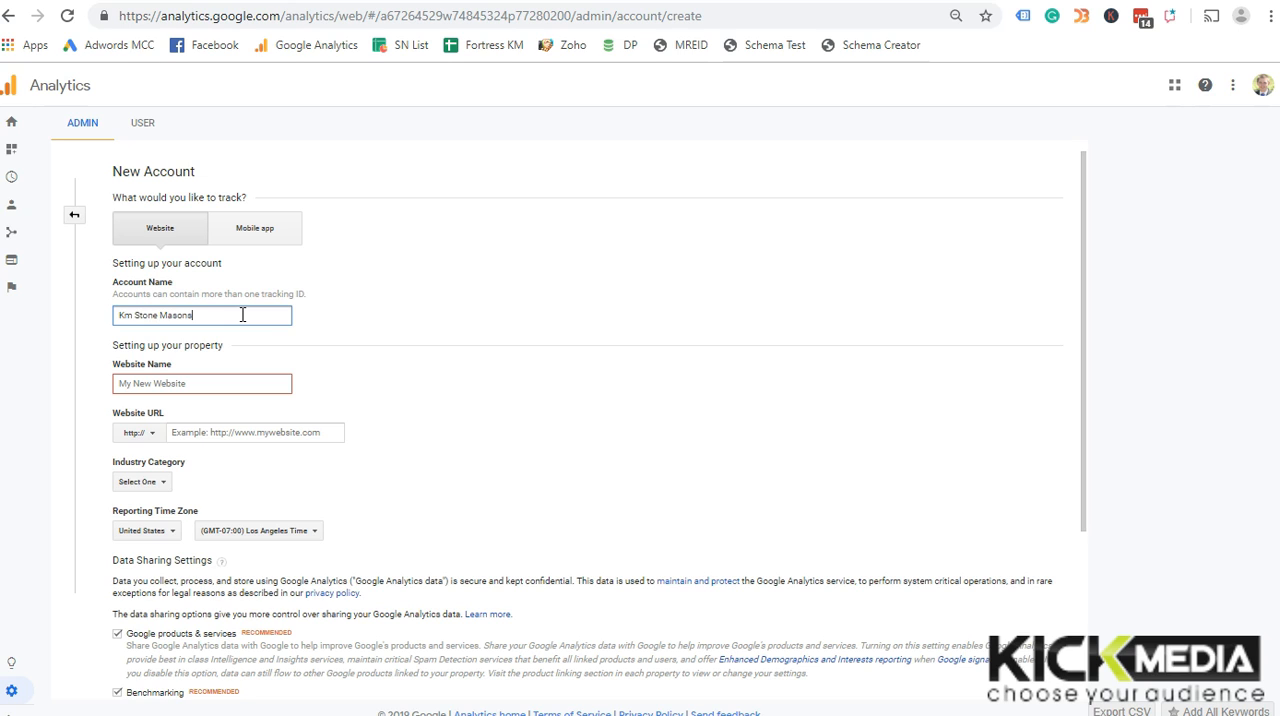
# Enter KM MAsons as the website name for the new account's property
pyautogui.click(239, 383)
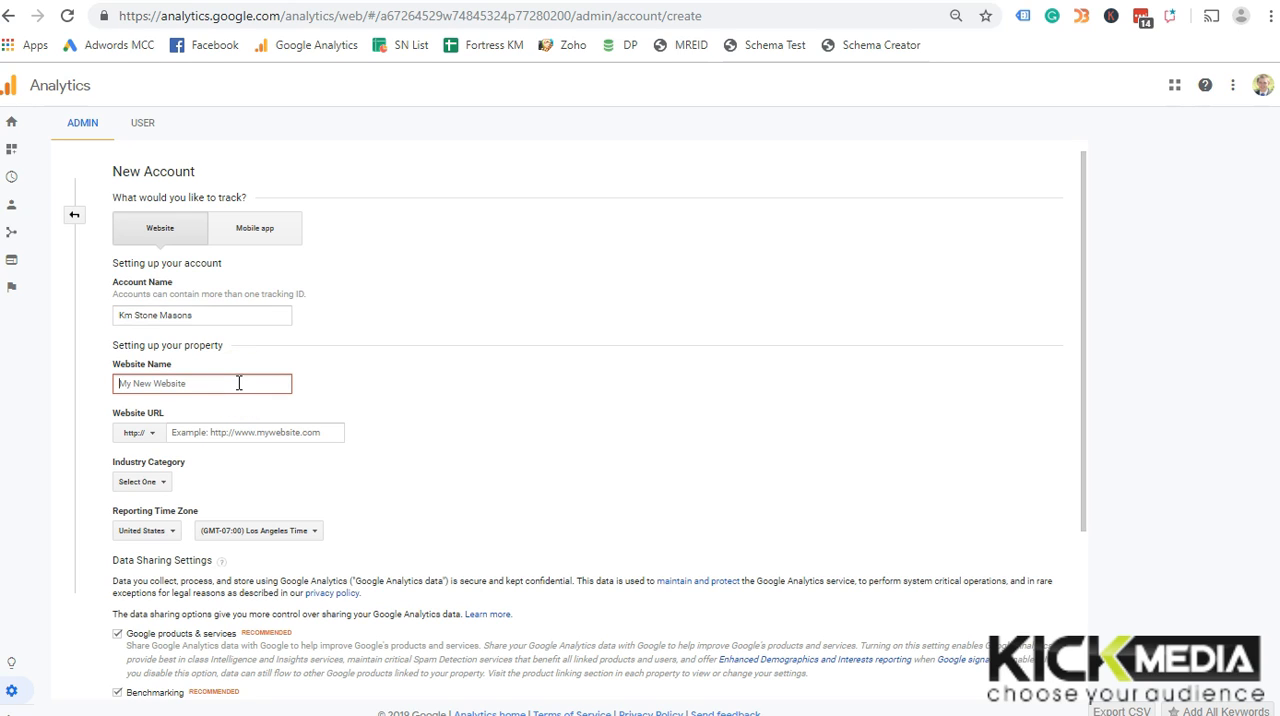
pyautogui.write('KM MAsons')
pyautogui.press('Tab')
pyautogui.press('Tab')
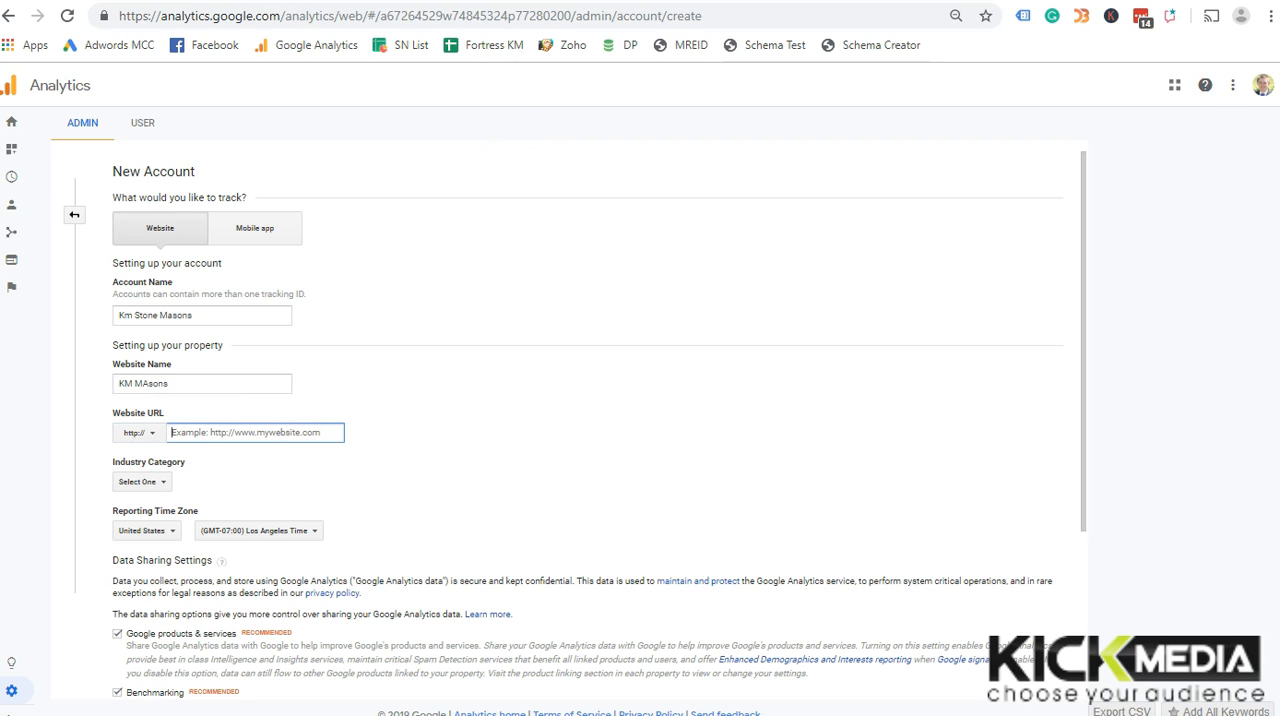
pyautogui.click(316, 0)
pyautogui.click(303, 18)
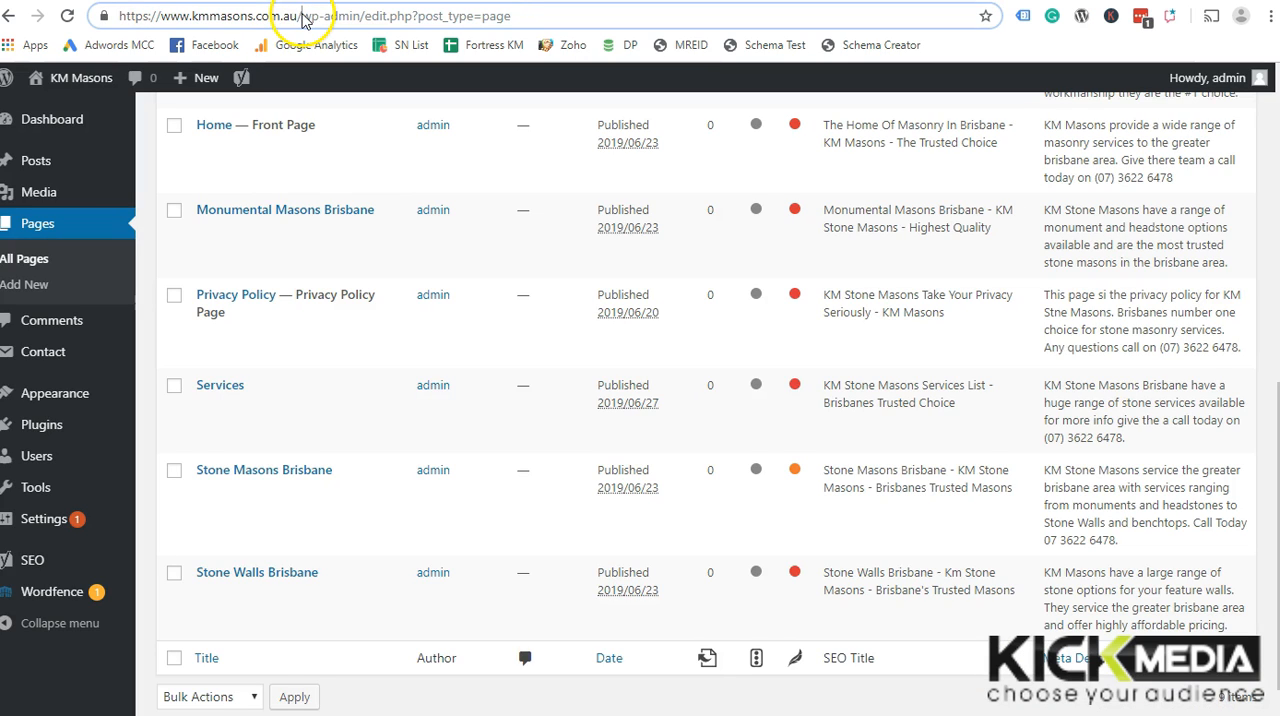
pyautogui.moveTo(303, 18); pyautogui.dragTo(119, 15)
pyautogui.hotkey('ctrl', 'c')
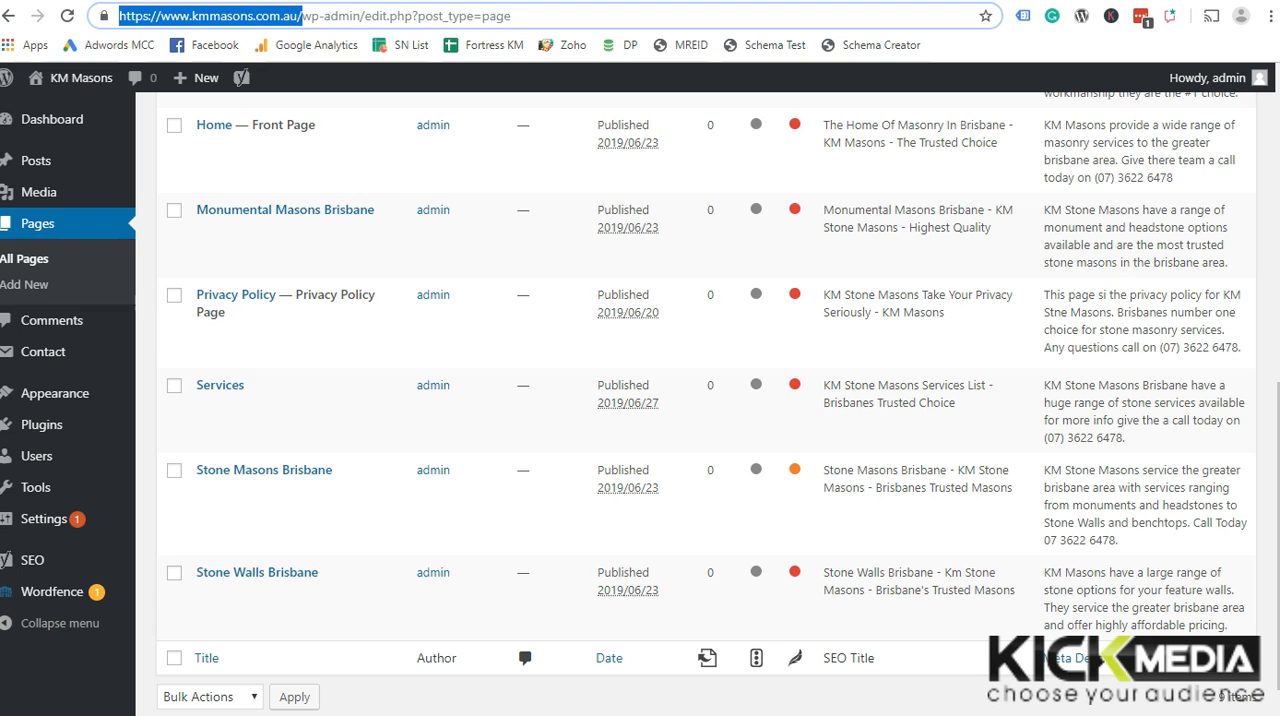
pyautogui.click(700, 0)
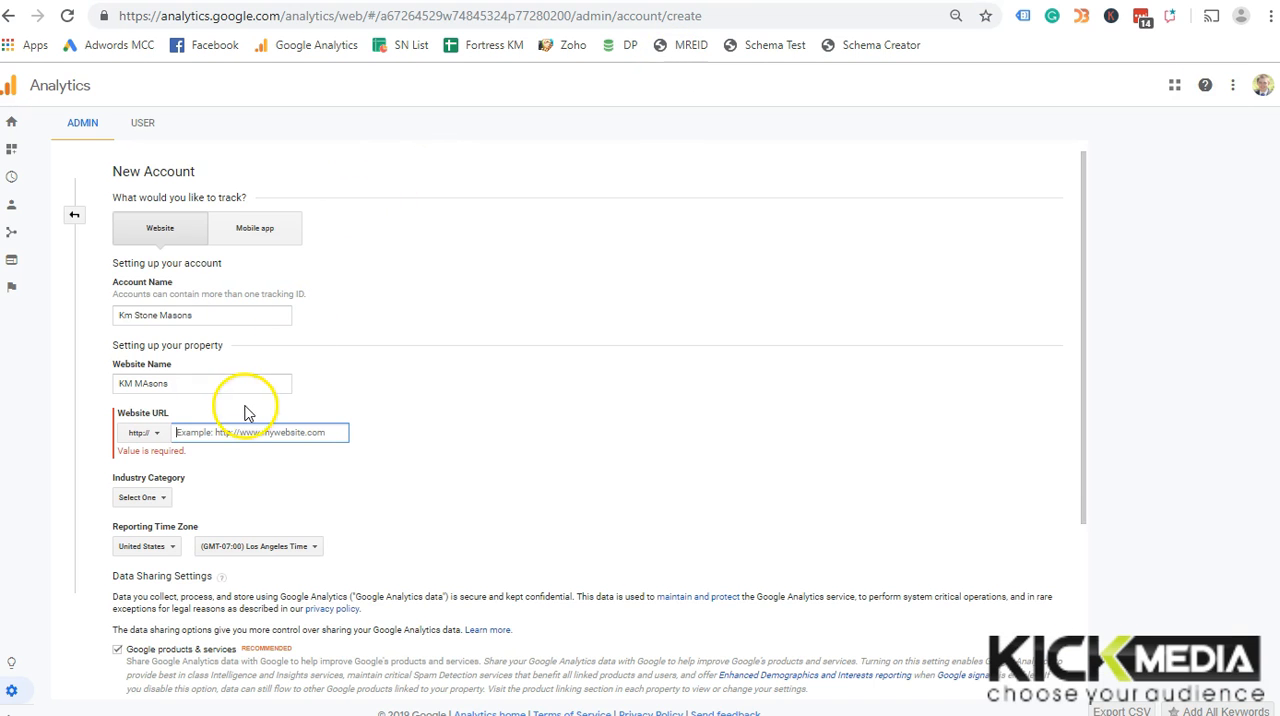
pyautogui.hotkey('ctrl', 'v')
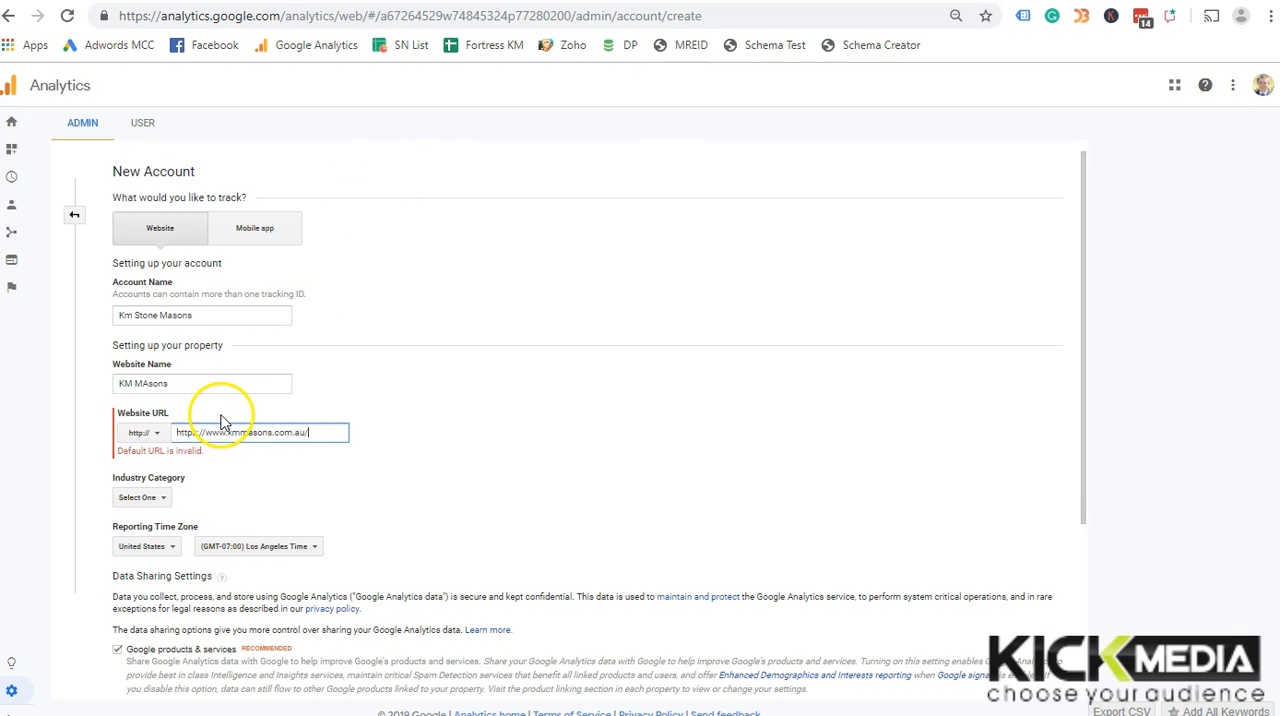
pyautogui.moveTo(204, 432); pyautogui.dragTo(88, 424)
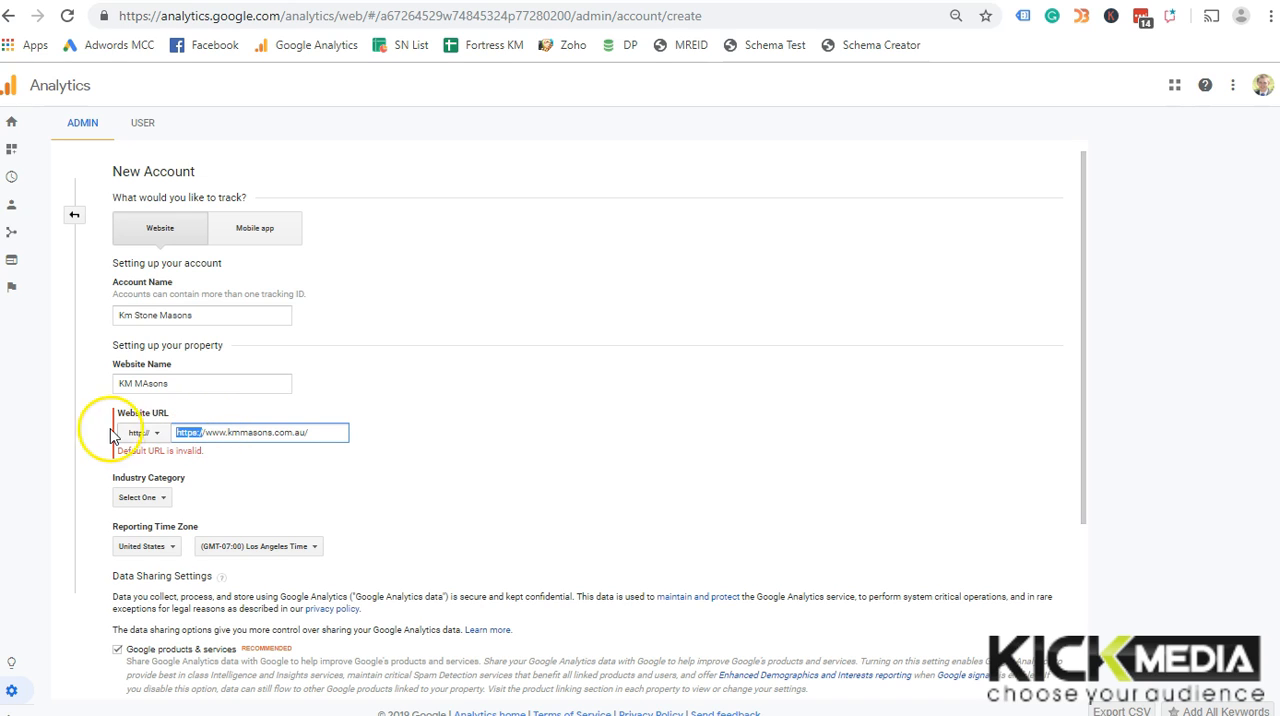
pyautogui.press('BackSpace')
pyautogui.press('Delete')
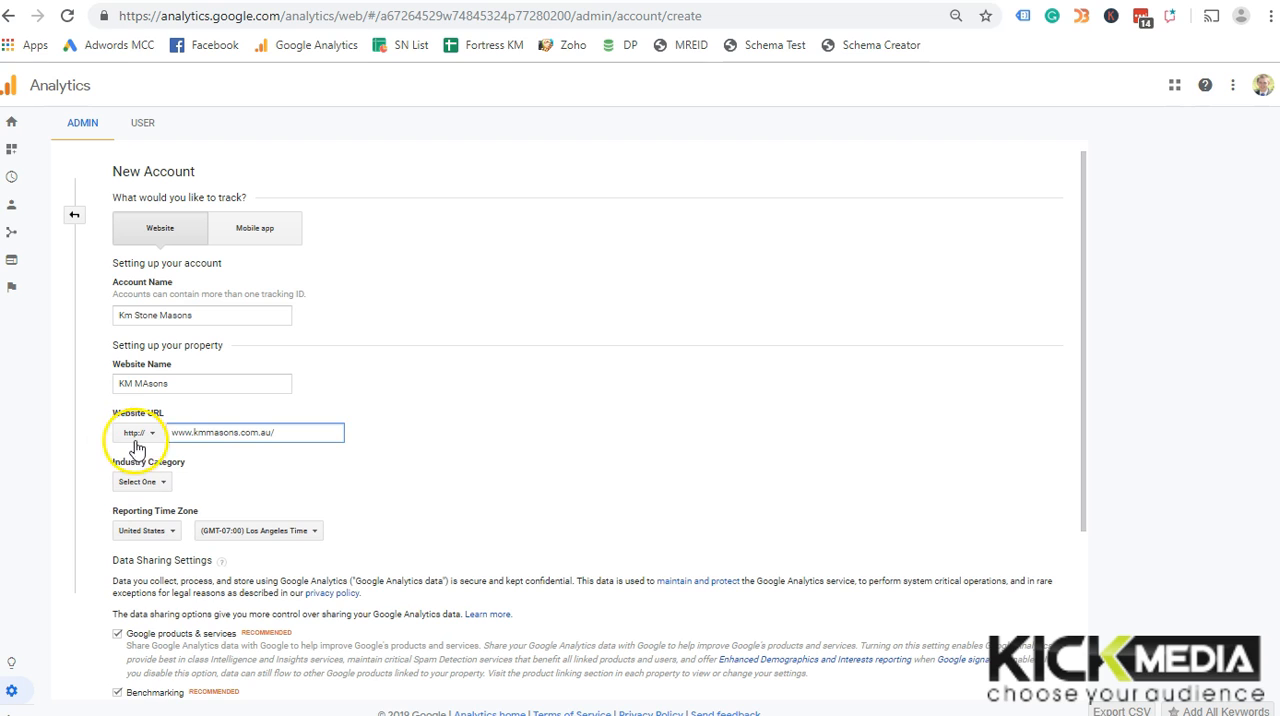
pyautogui.rightClick(142, 440)
pyautogui.click(147, 436)
pyautogui.click(149, 437)
pyautogui.click(146, 478)
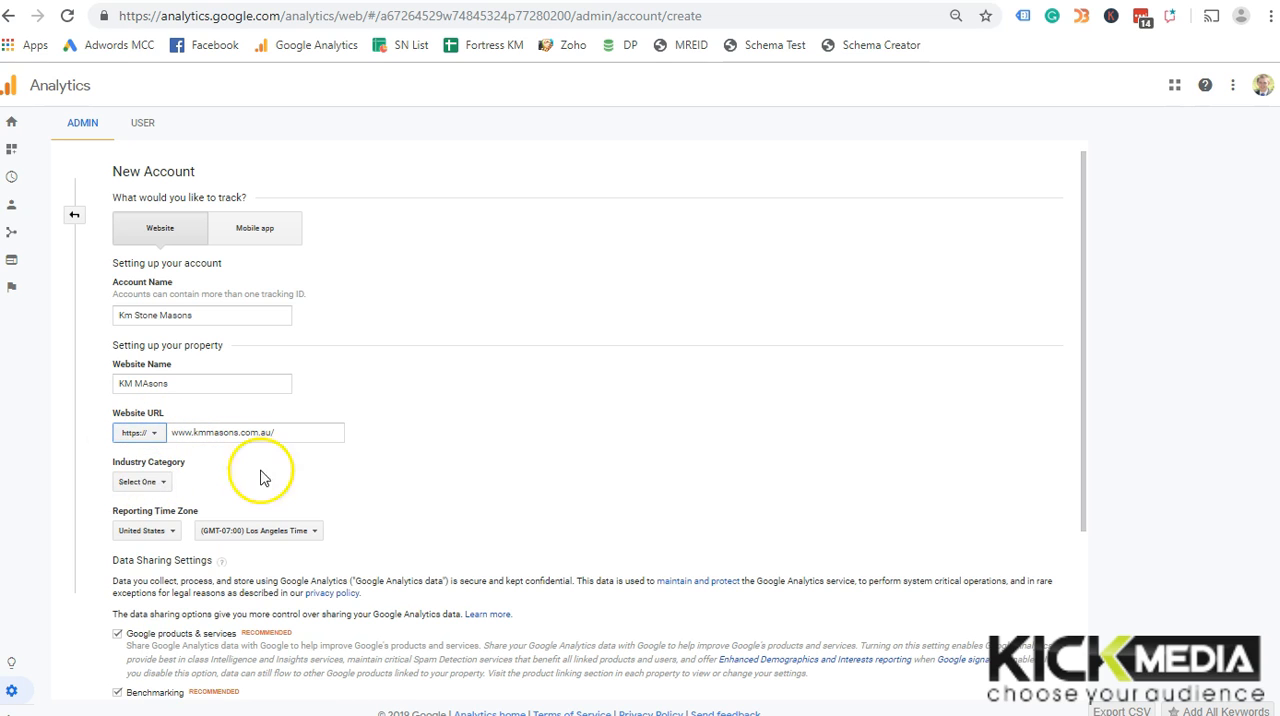
# Set the property's industry category to Business and Industrial Markets
pyautogui.click(157, 482)
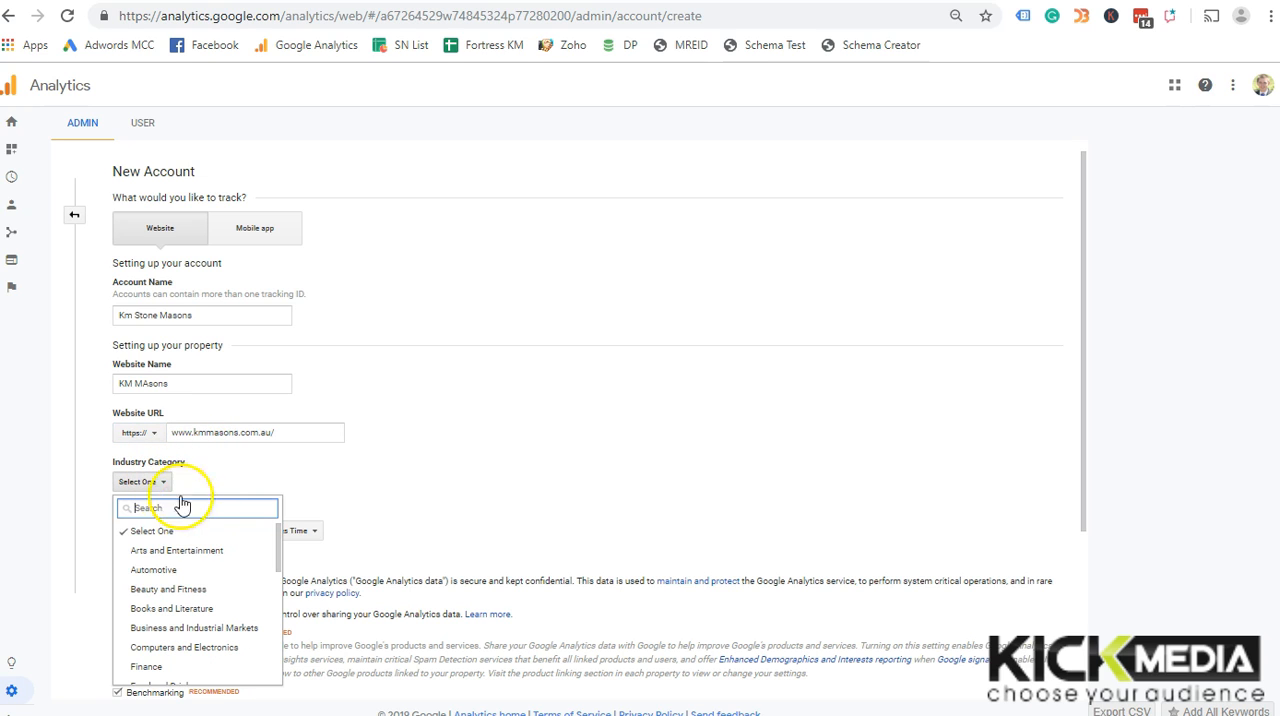
pyautogui.scroll(-1, 223, 577)
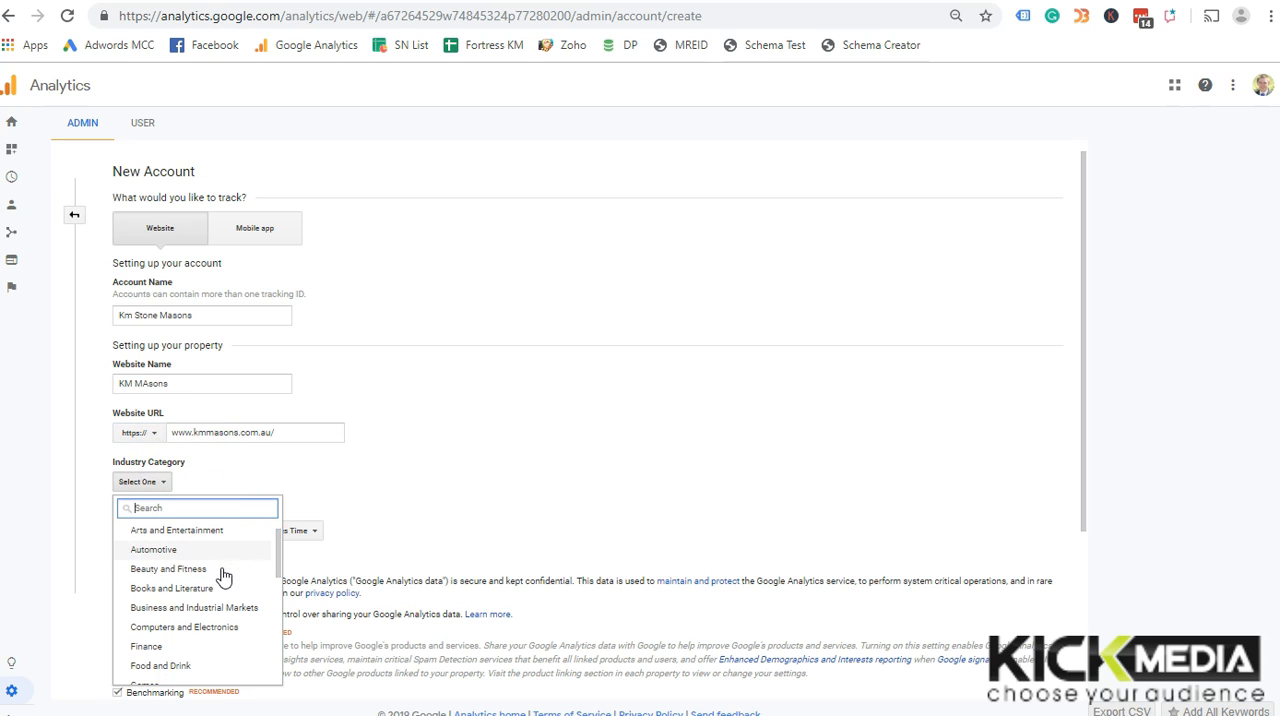
pyautogui.scroll(-1, 233, 592)
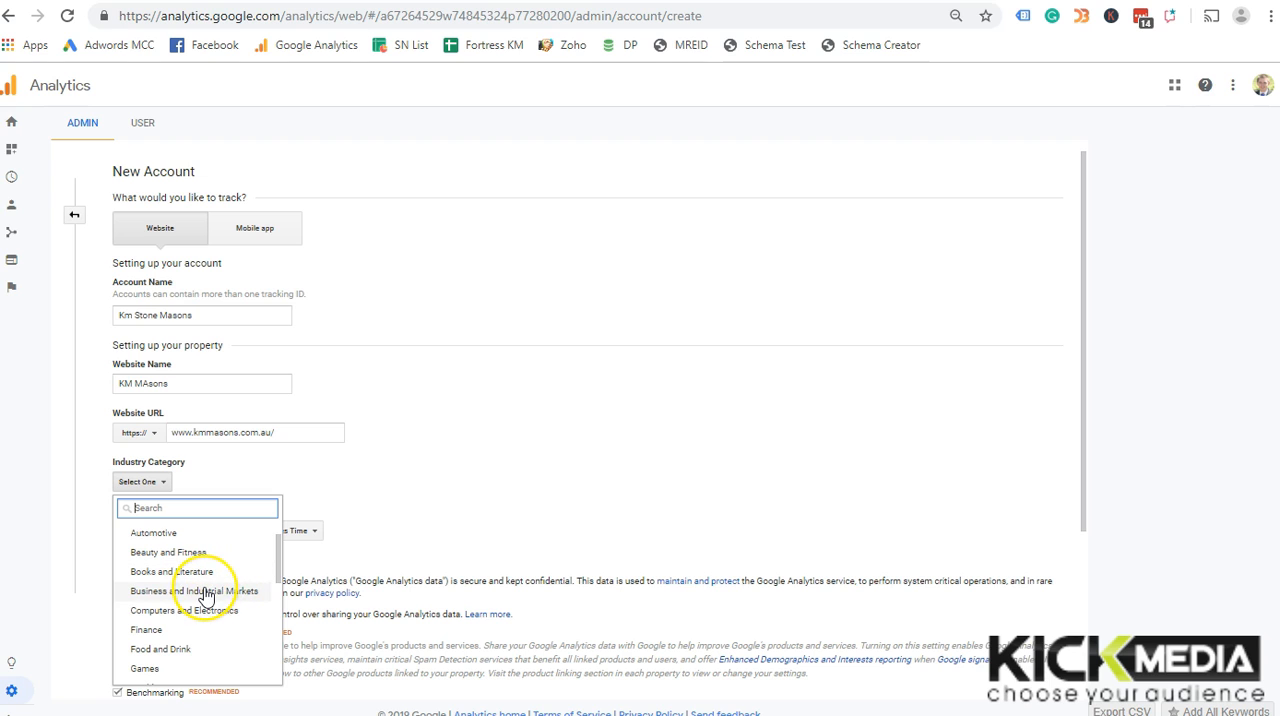
pyautogui.click(200, 592)
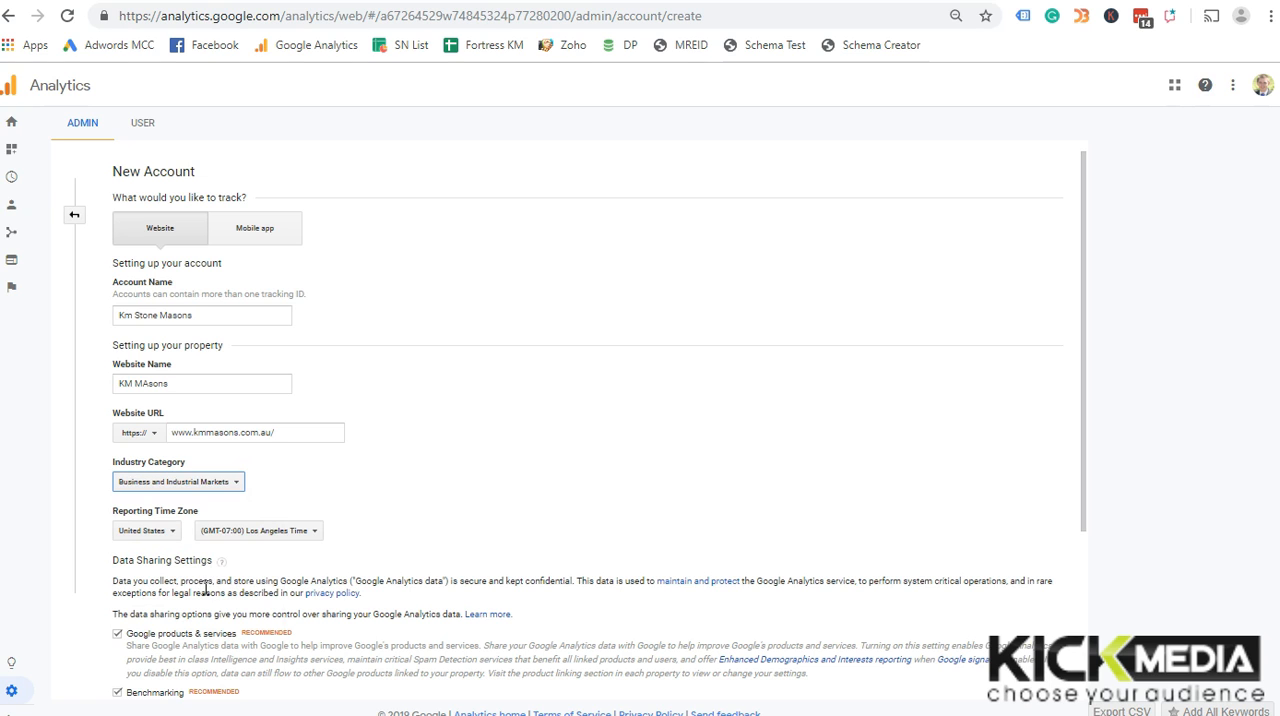
# Set the reporting time zone to Australia, (GMT+10:00) Brisbane Time
pyautogui.click(171, 538)
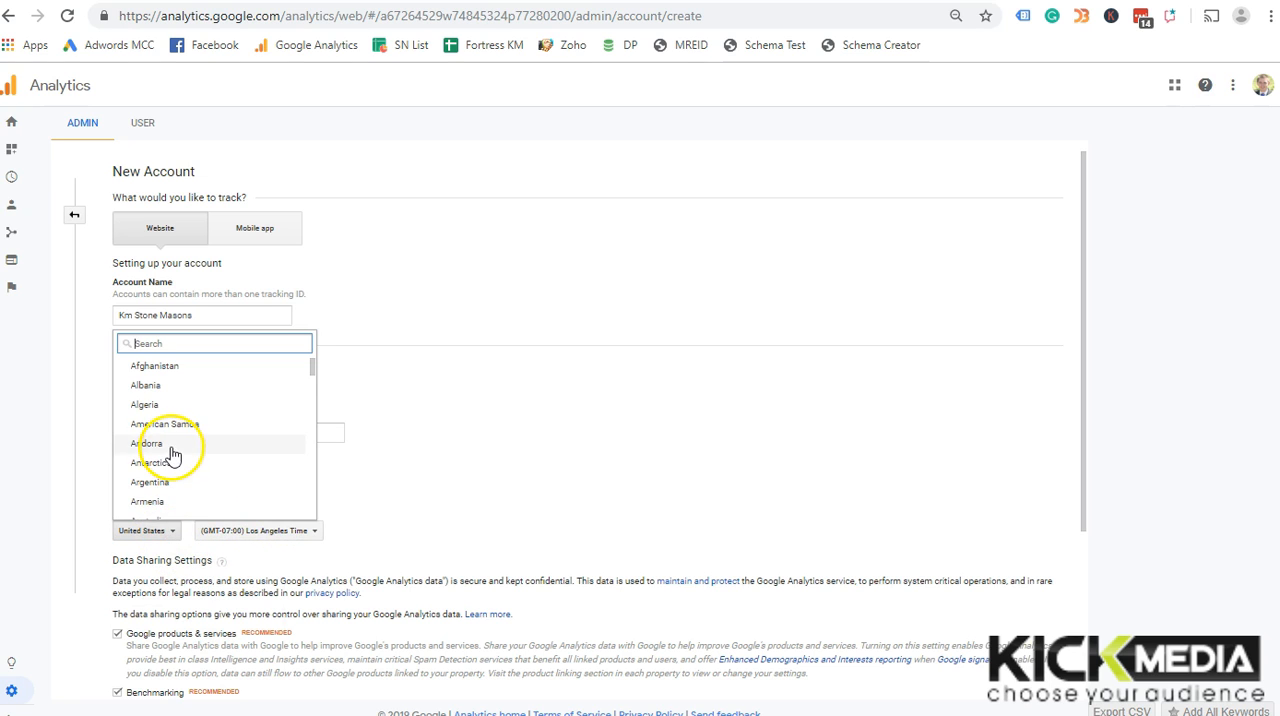
pyautogui.write('aust')
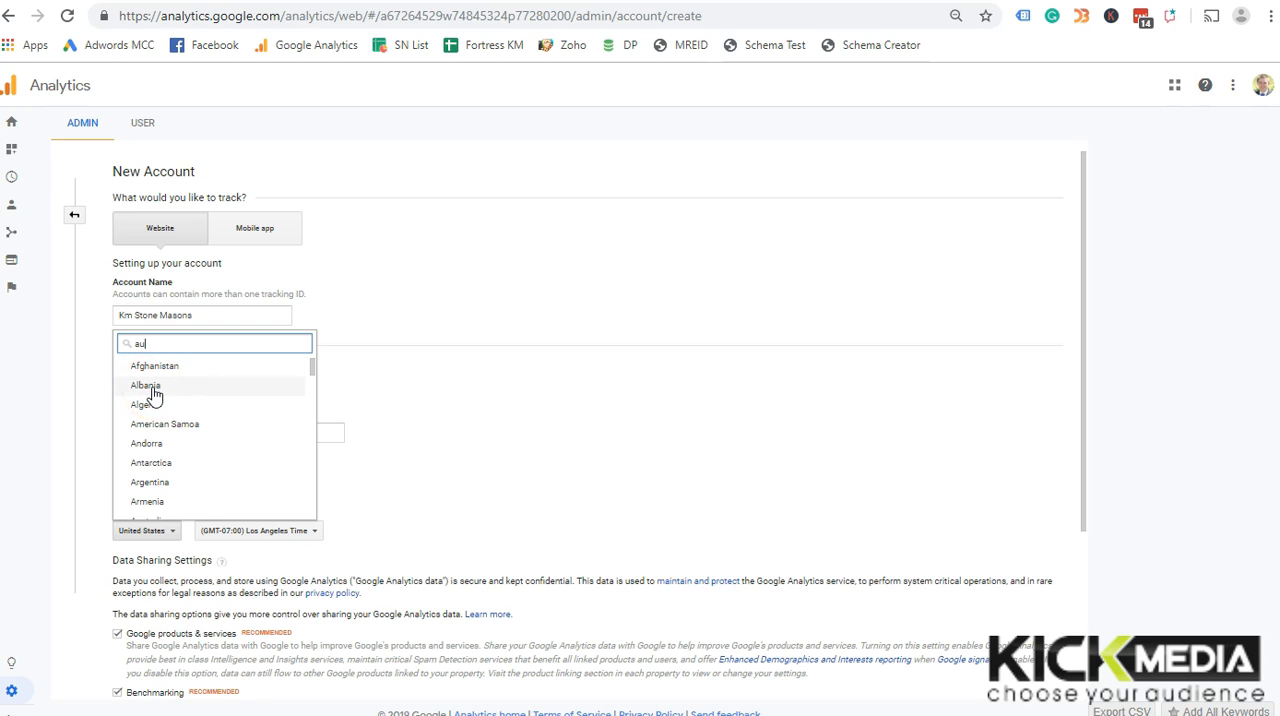
pyautogui.click(145, 366)
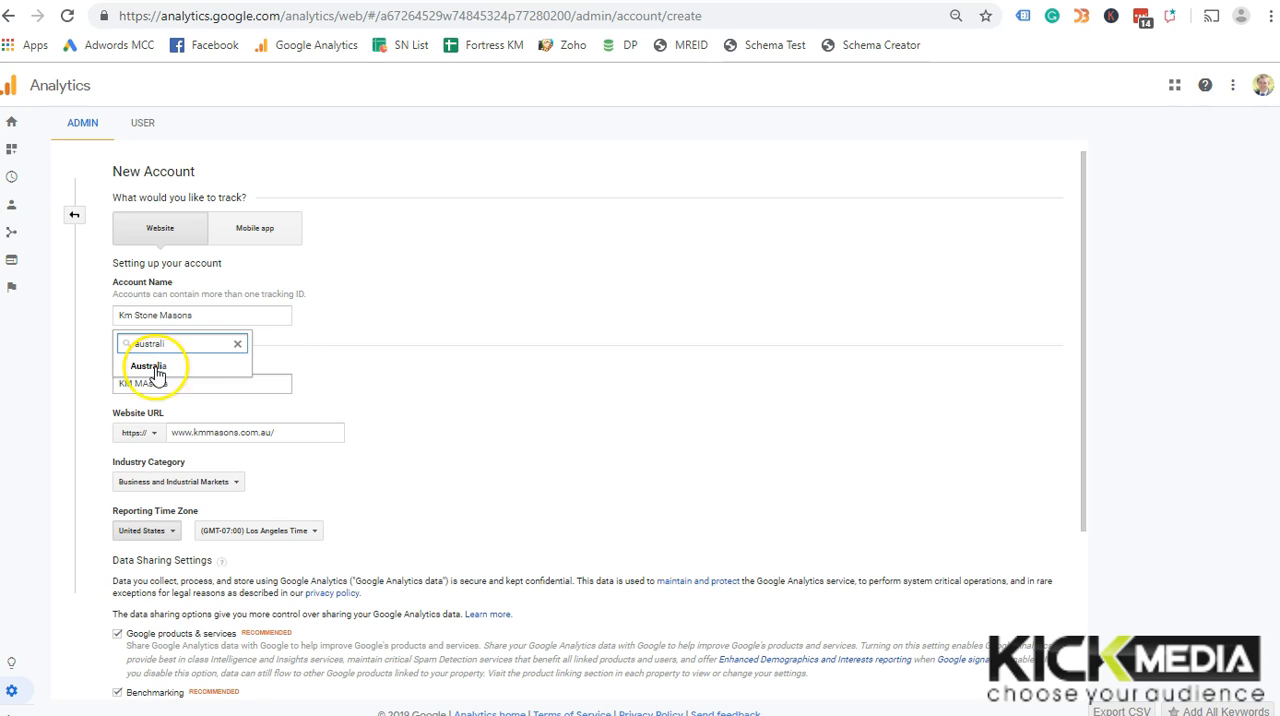
pyautogui.click(252, 530)
pyautogui.click(276, 452)
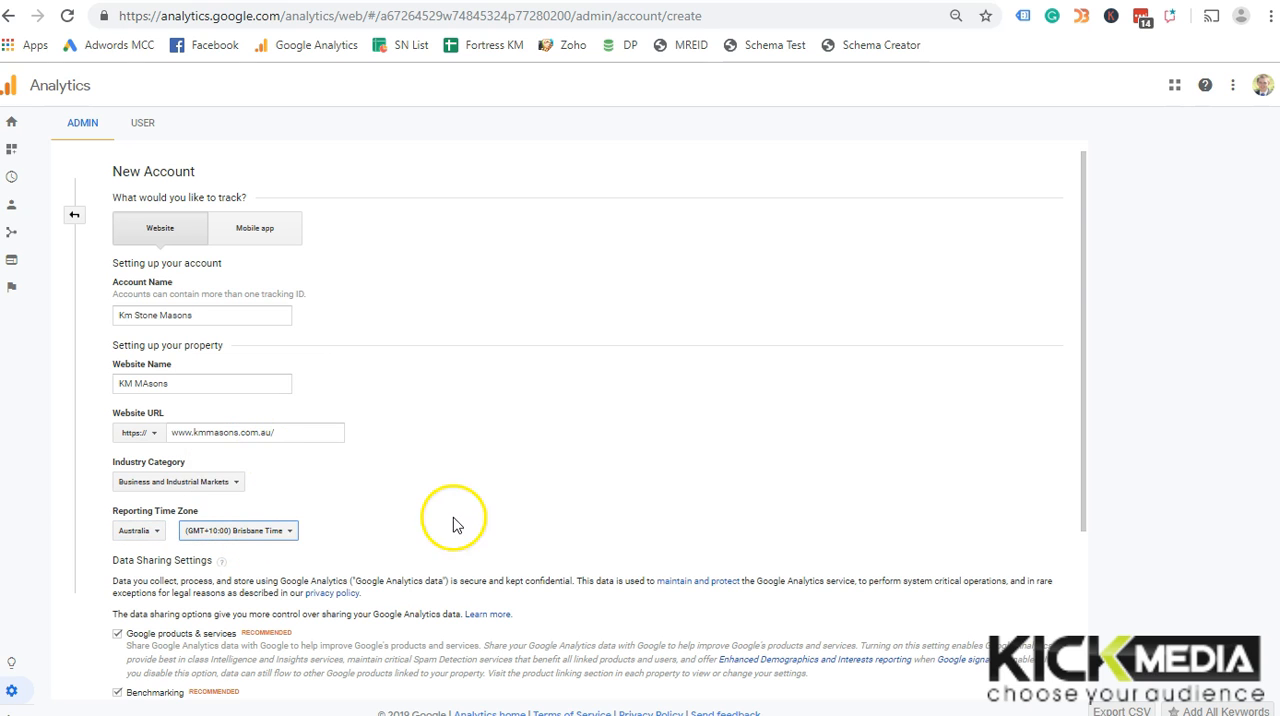
# Request the tracking ID, dismiss the cookie notice in the service terms and tick acceptance of the GDPR Data Processing Terms
pyautogui.scroll(-3, 458, 526)
pyautogui.click(150, 664)
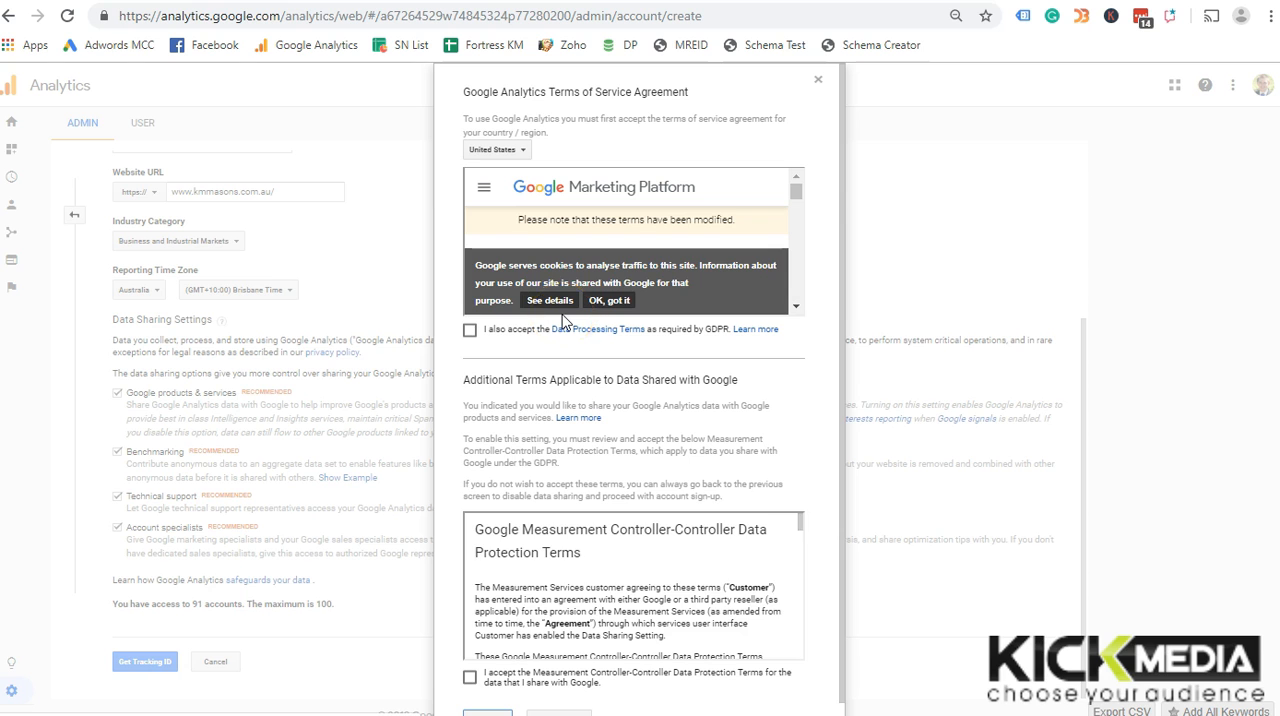
pyautogui.scroll(-10, 570, 300)
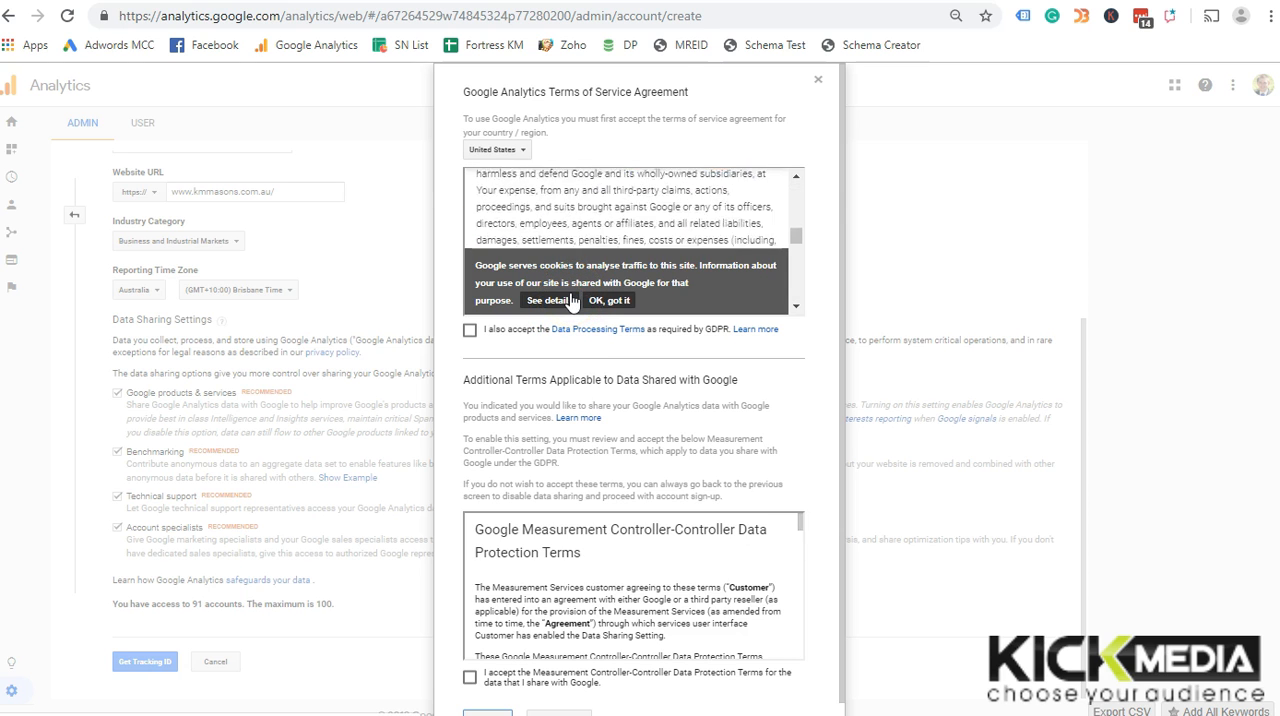
pyautogui.scroll(-1, 546, 100)
pyautogui.scroll(-10, 620, 276)
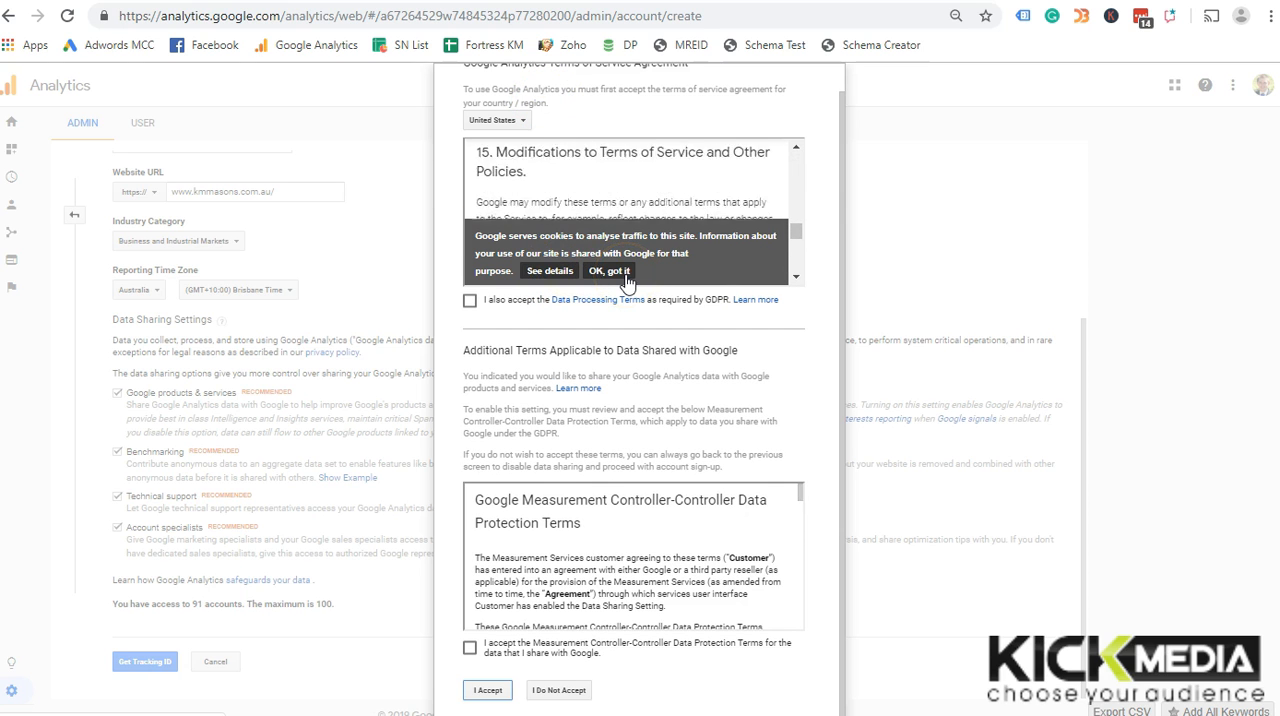
pyautogui.scroll(-5, 627, 283)
pyautogui.click(624, 276)
pyautogui.click(469, 300)
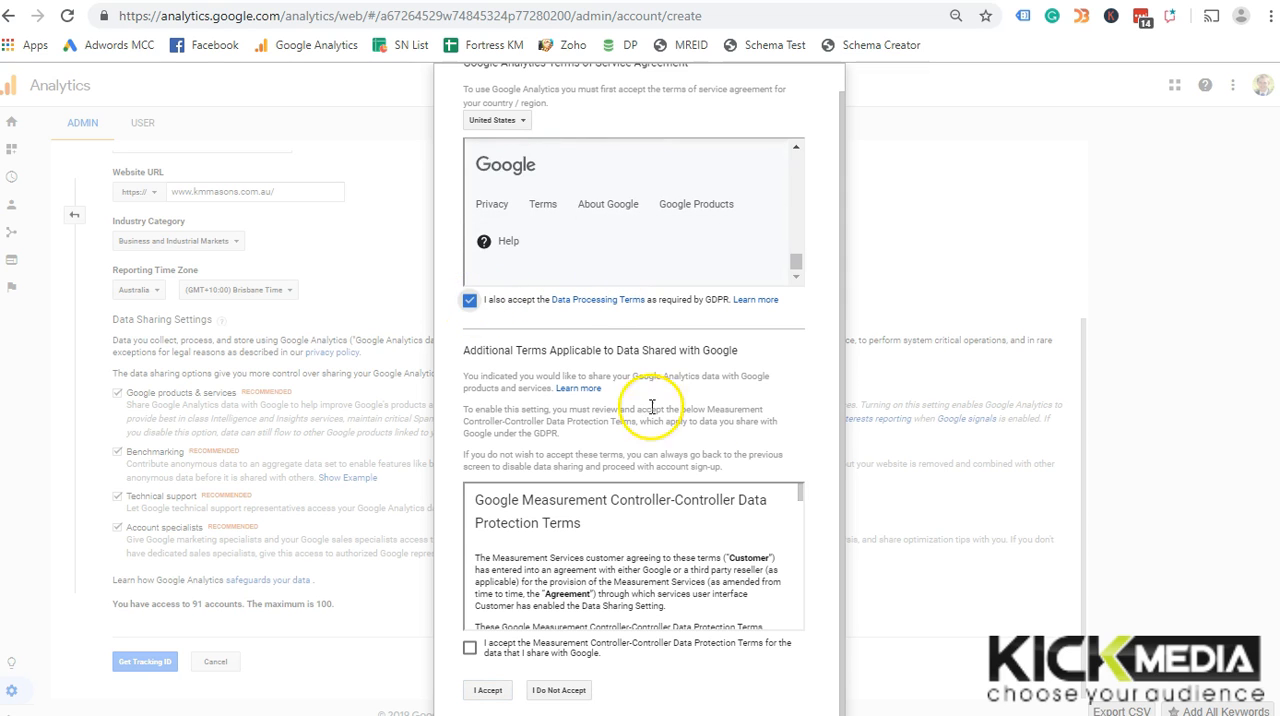
# Tick acceptance of the Measurement Controller-Controller Data Protection Terms and accept the full agreement to create the account
pyautogui.scroll(-5, 714, 523)
pyautogui.click(470, 648)
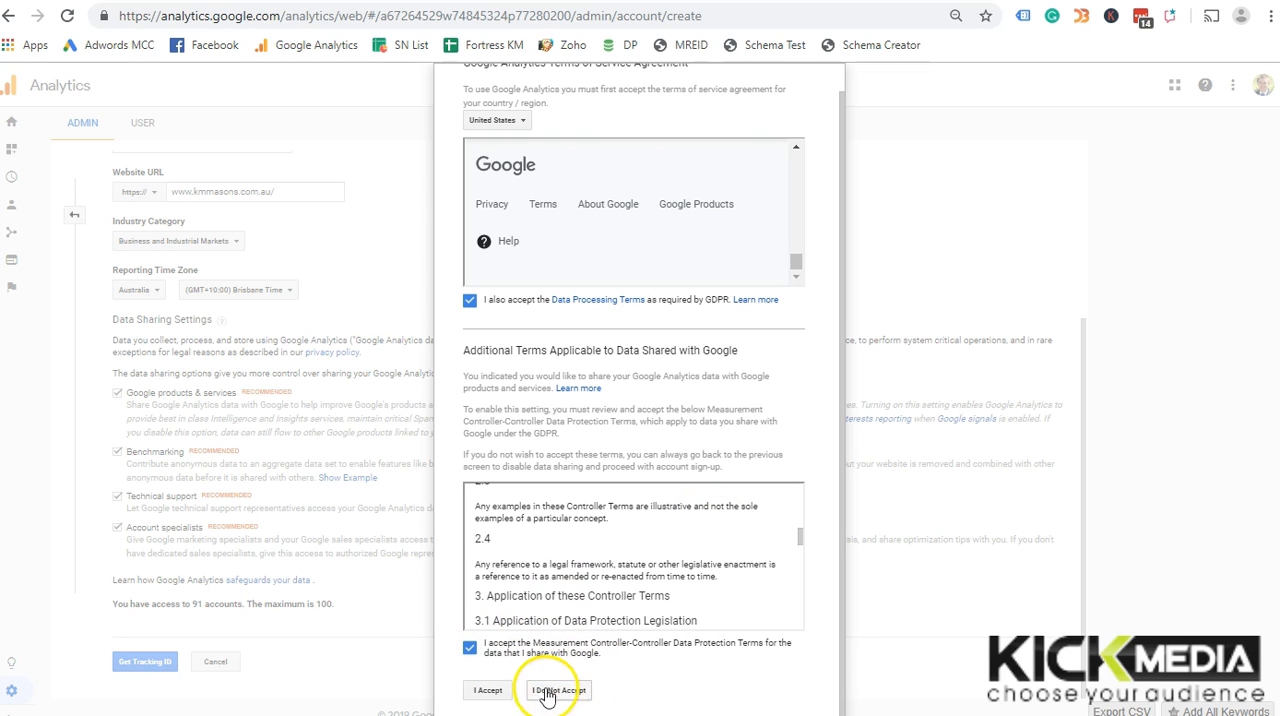
pyautogui.click(503, 691)
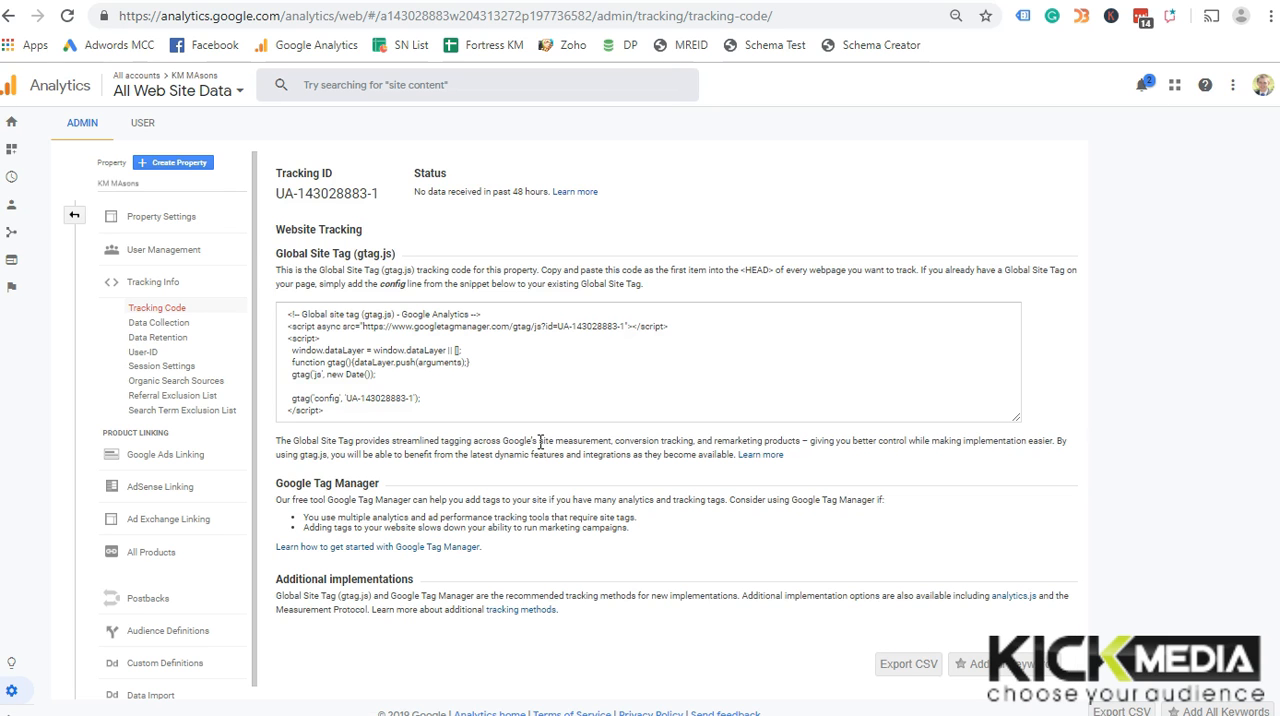
# Select the complete Global Site Tag (gtag.js) tracking code snippet of the new property
pyautogui.click(468, 382)
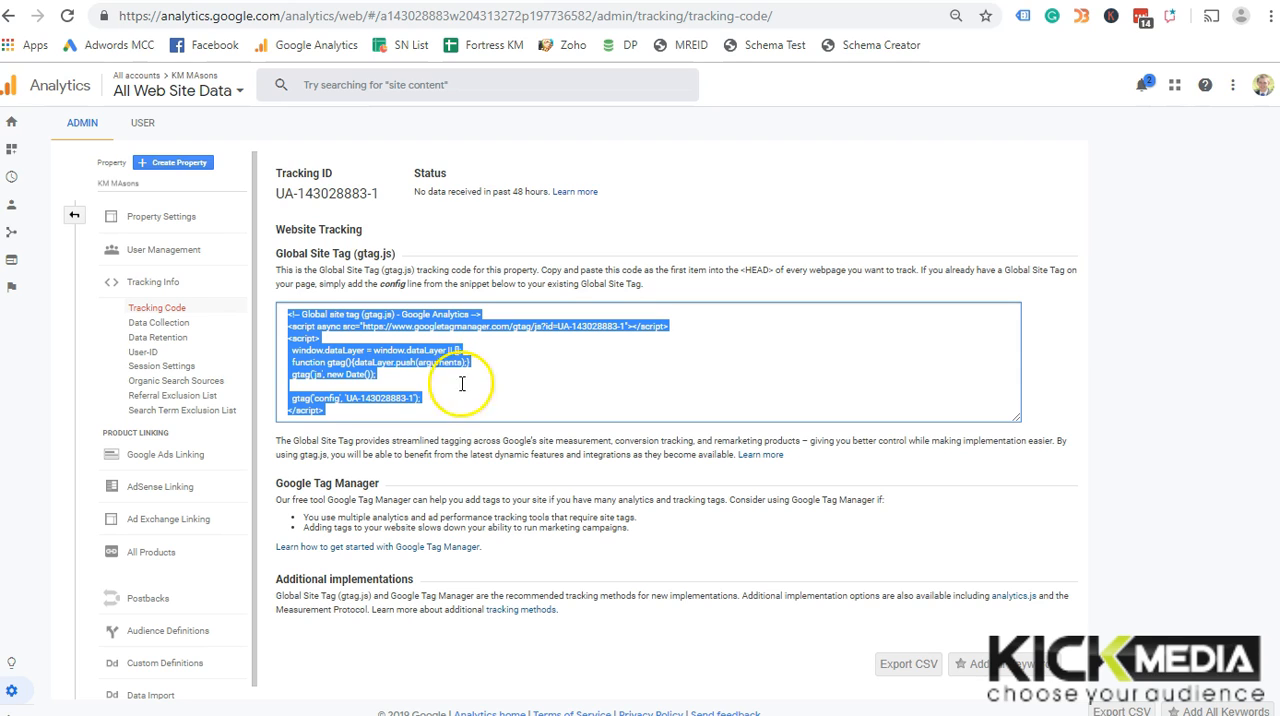
# Set the campaign timeout to 24 months in the property's session settings
pyautogui.click(186, 368)
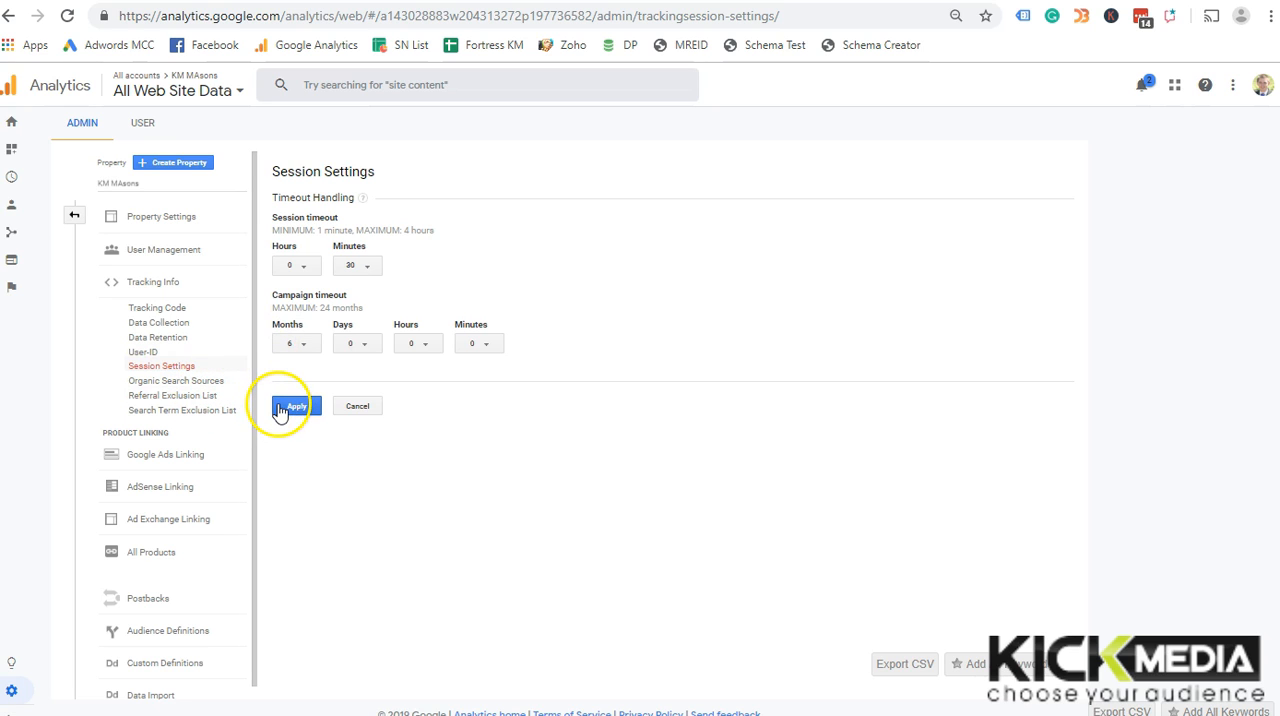
pyautogui.click(300, 345)
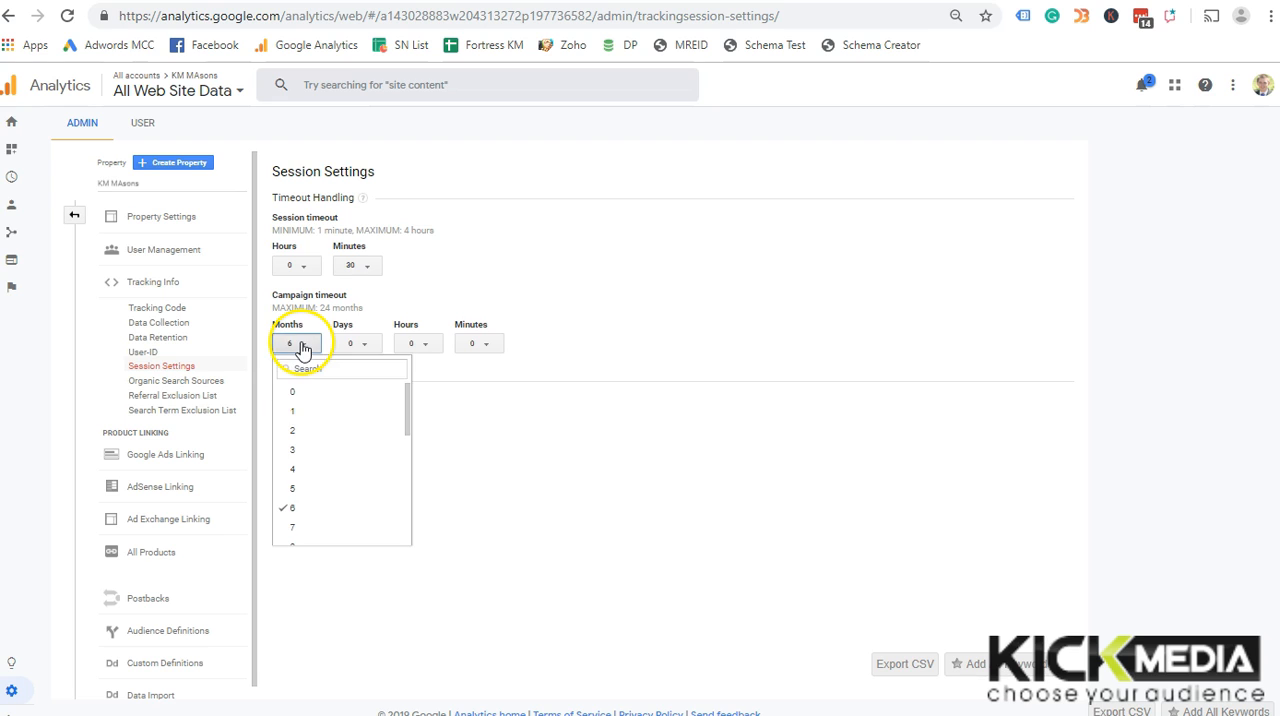
pyautogui.scroll(-5, 357, 434)
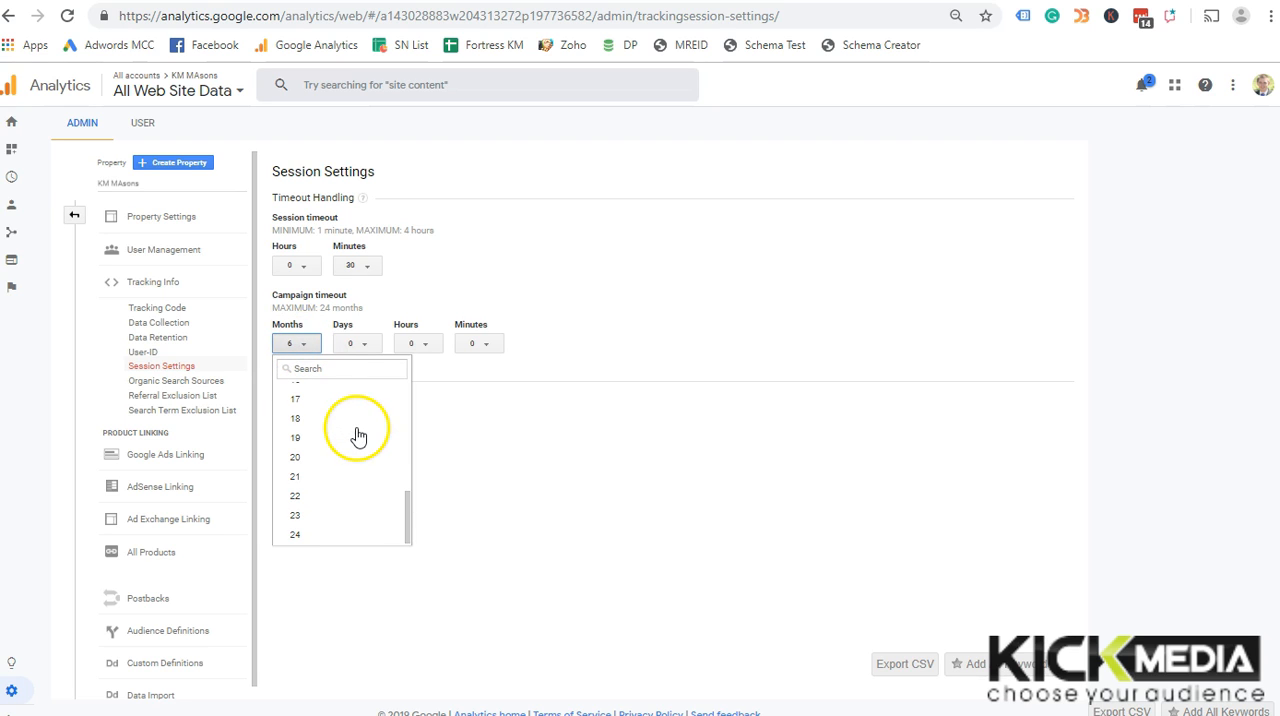
pyautogui.click(320, 537)
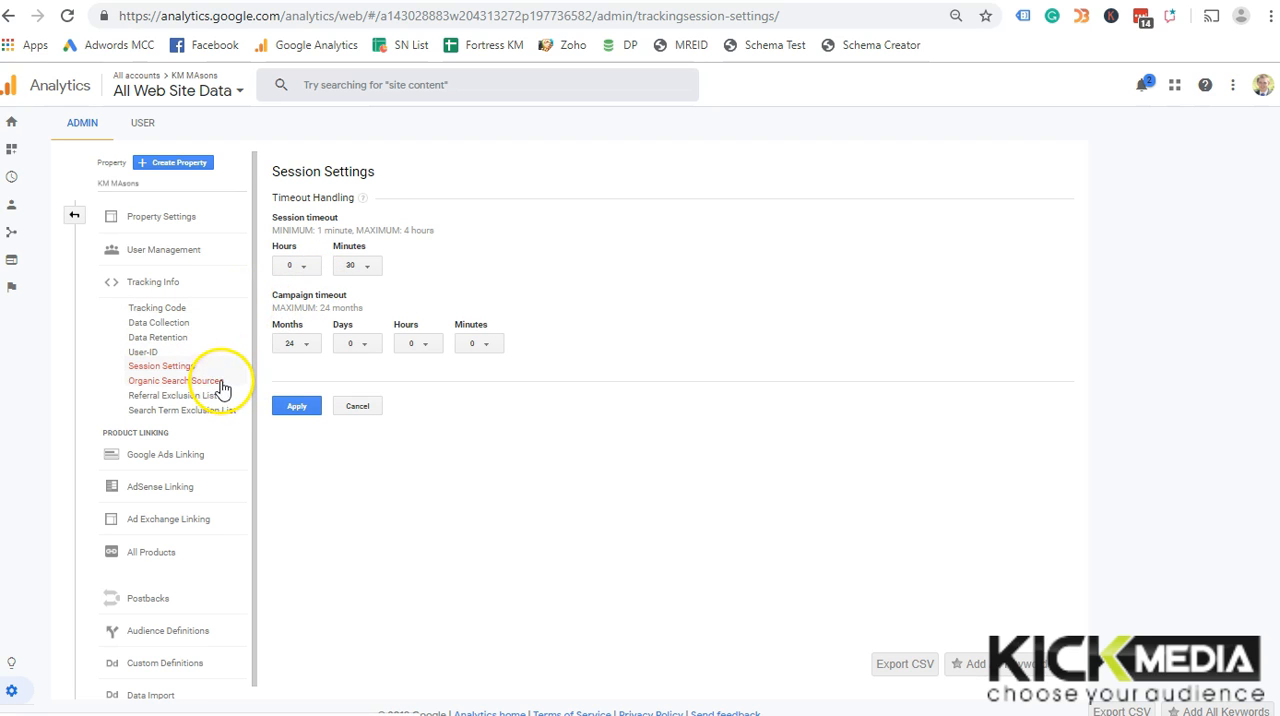
# Set user and event data retention to Do not automatically expire and save the data retention settings
pyautogui.scroll(-1, 222, 388)
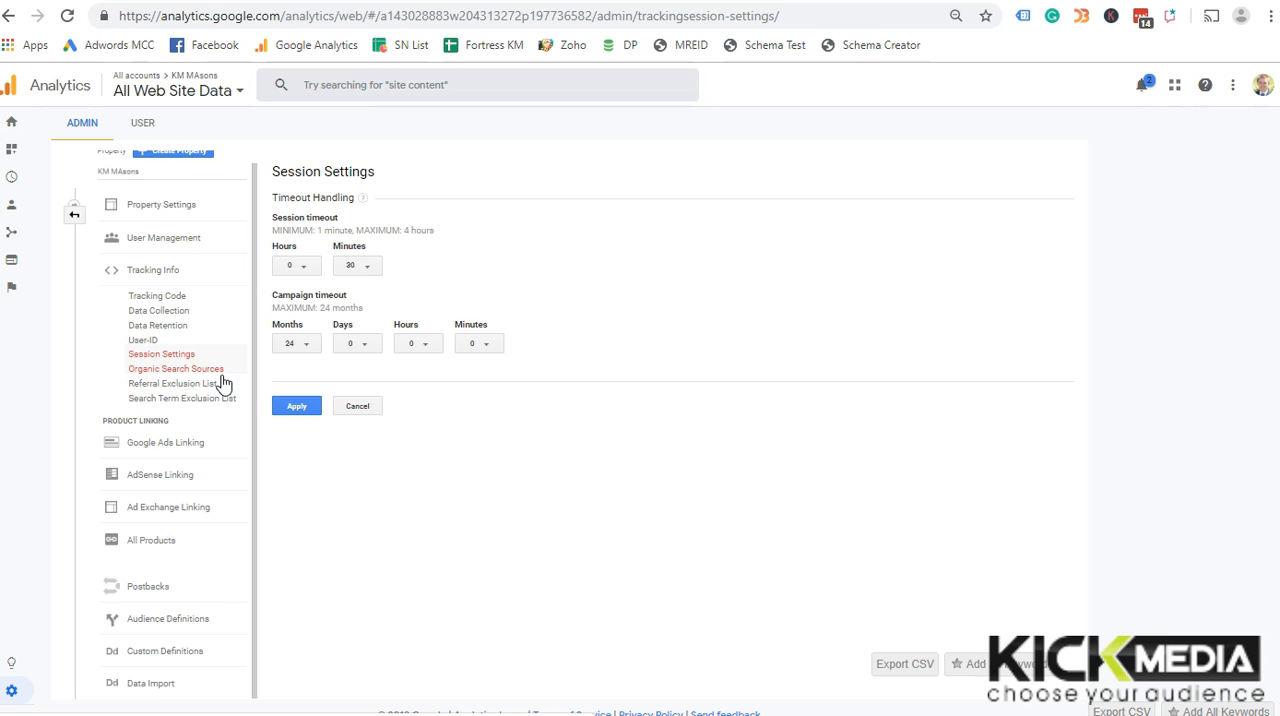
pyautogui.click(165, 327)
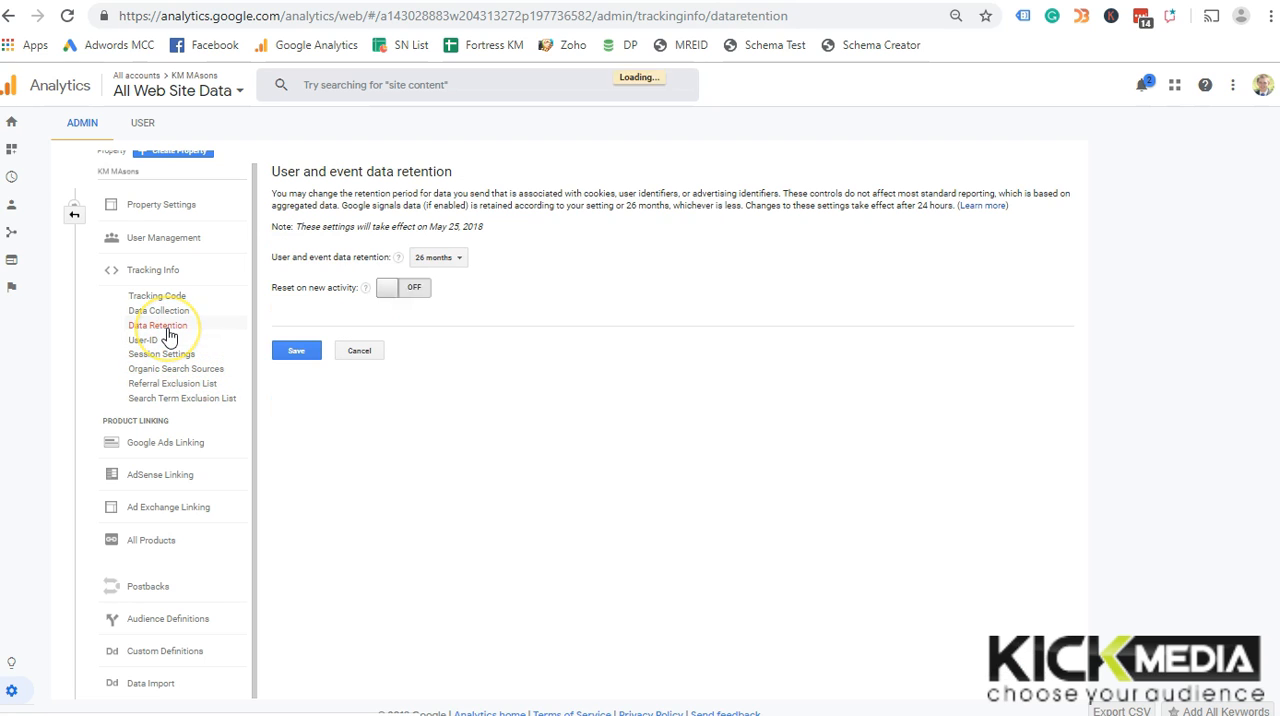
pyautogui.click(440, 259)
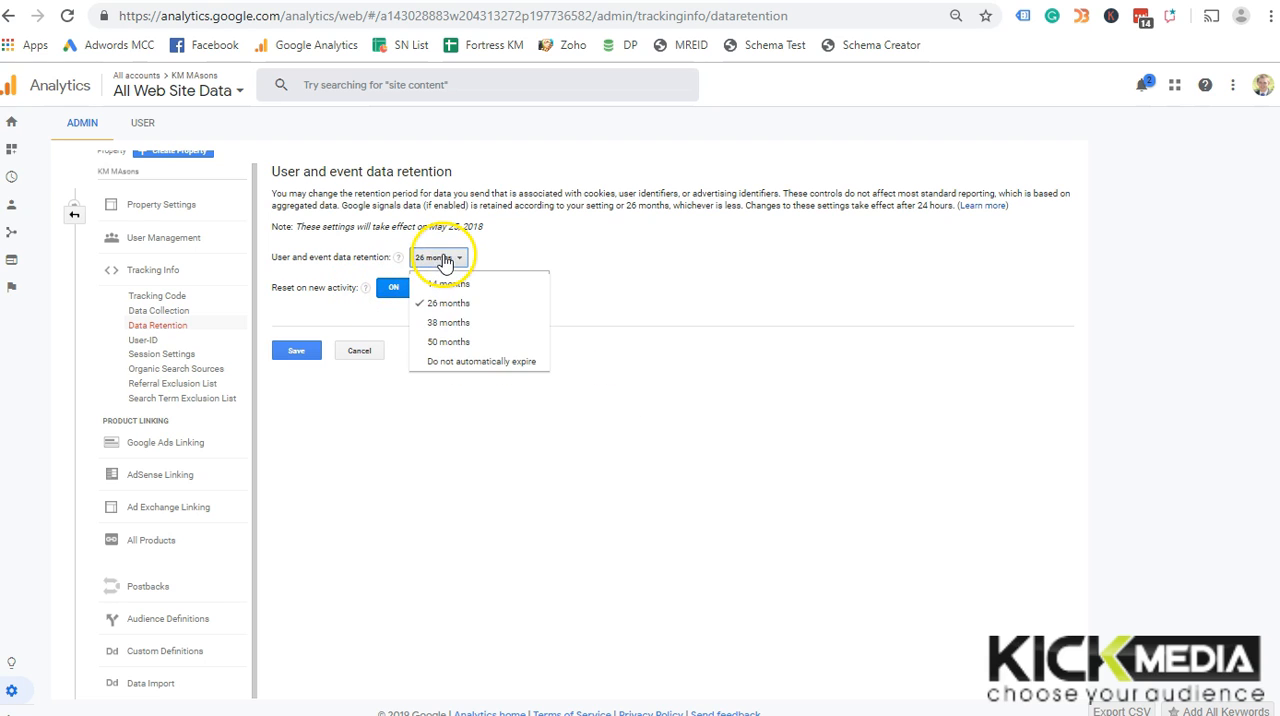
pyautogui.click(445, 362)
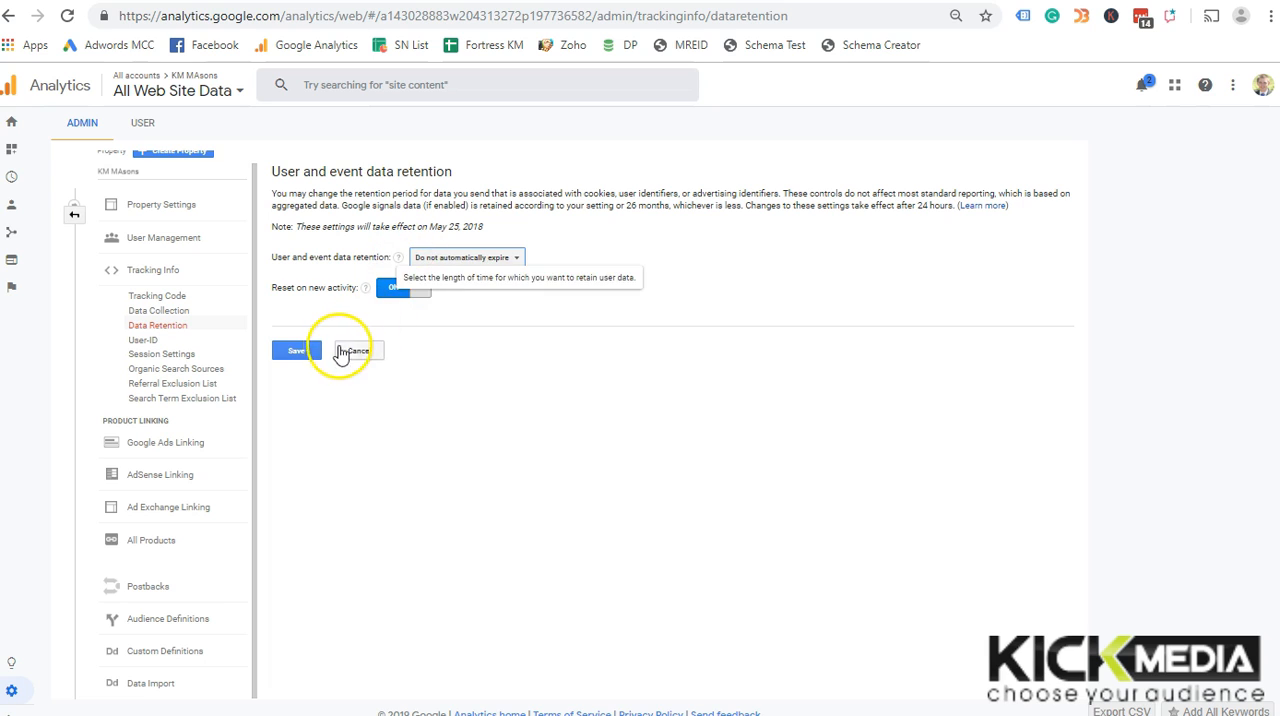
pyautogui.click(304, 350)
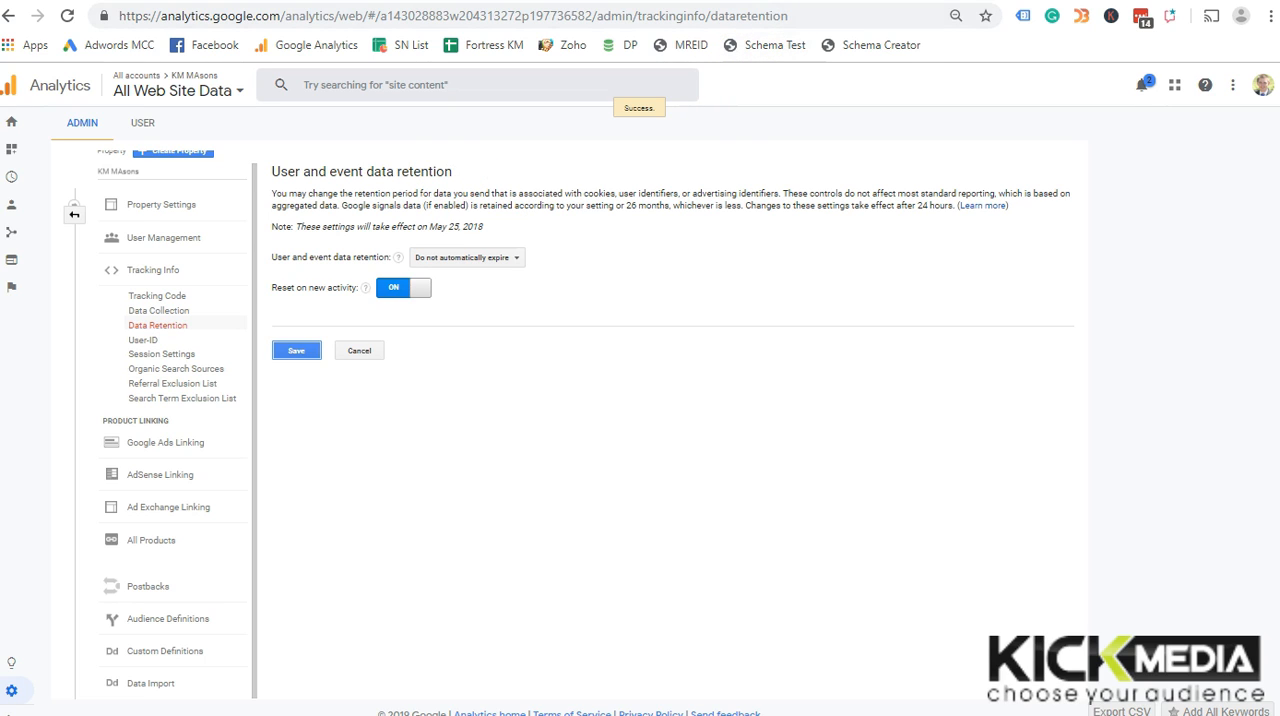
# Switch to the KM Masons WordPress admin and open the Header Footer Settings page
pyautogui.click(332, 0)
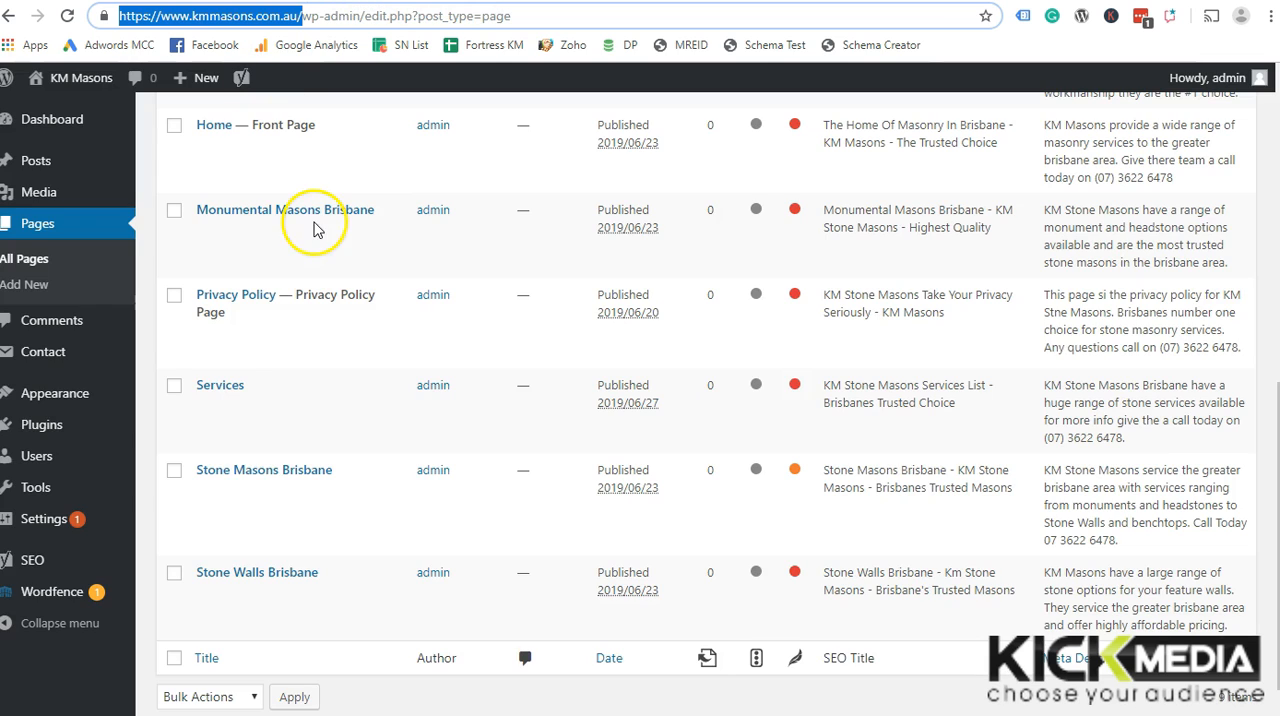
pyautogui.moveTo(95, 427)
pyautogui.moveTo(63, 522)
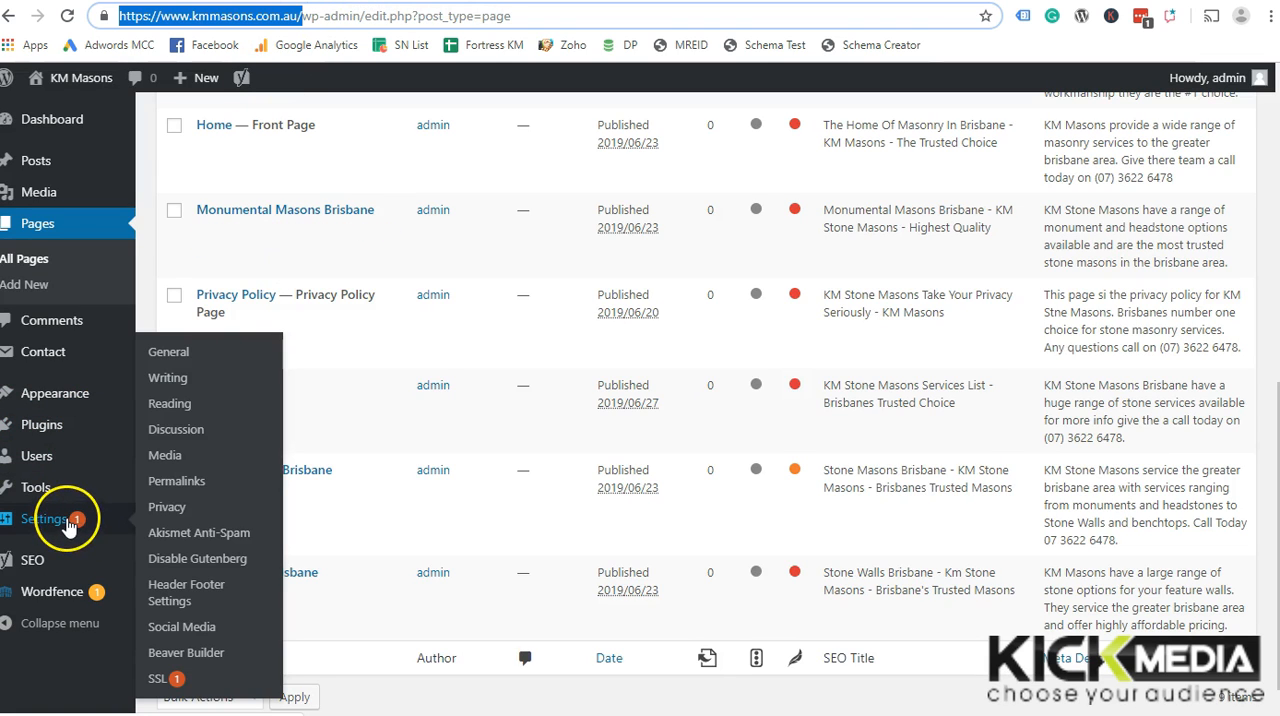
pyautogui.click(216, 601)
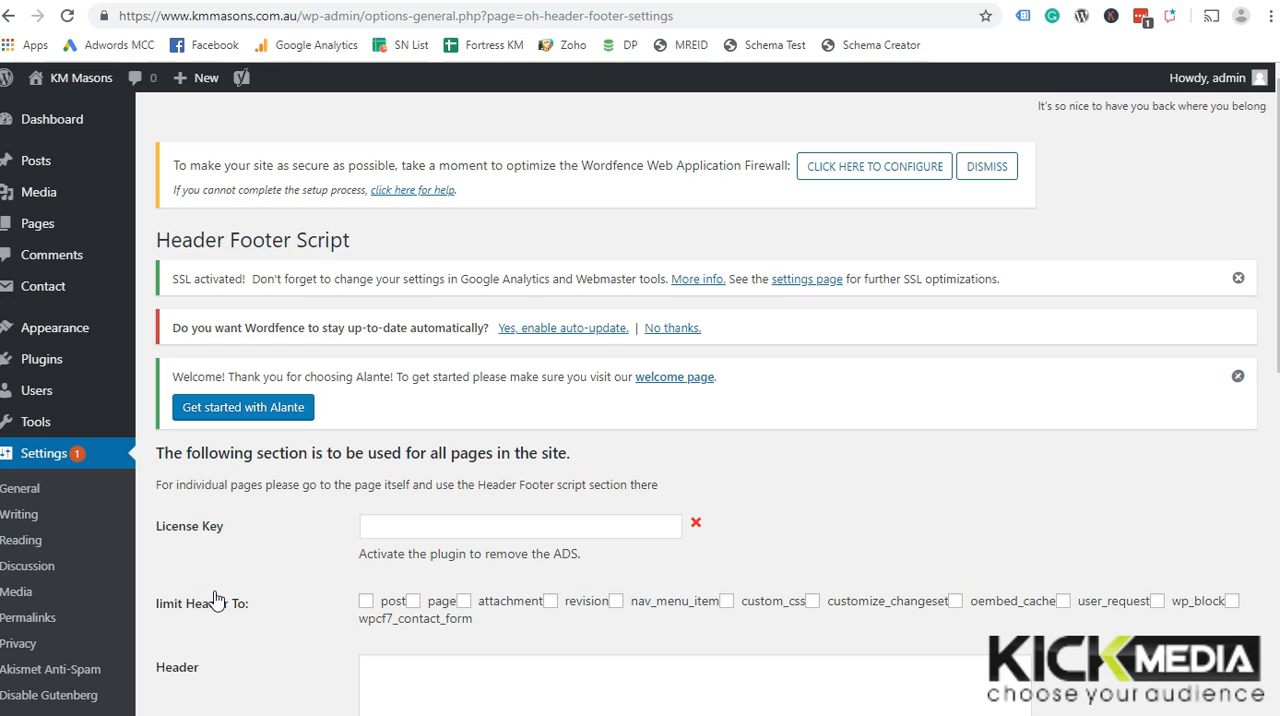
# Paste the copied Google Analytics gtag.js tracking code into the site-wide Header script field and save the changes
pyautogui.scroll(-3, 216, 600)
pyautogui.click(509, 429)
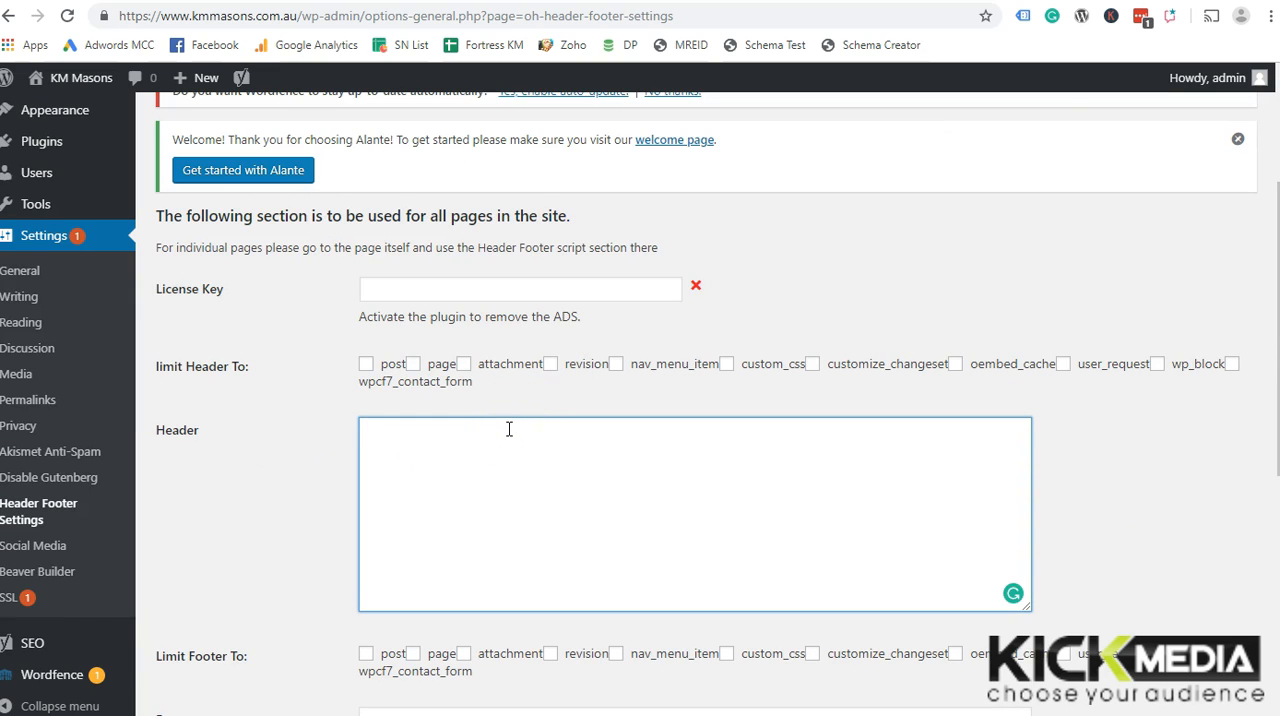
pyautogui.hotkey('ctrl', 'v')
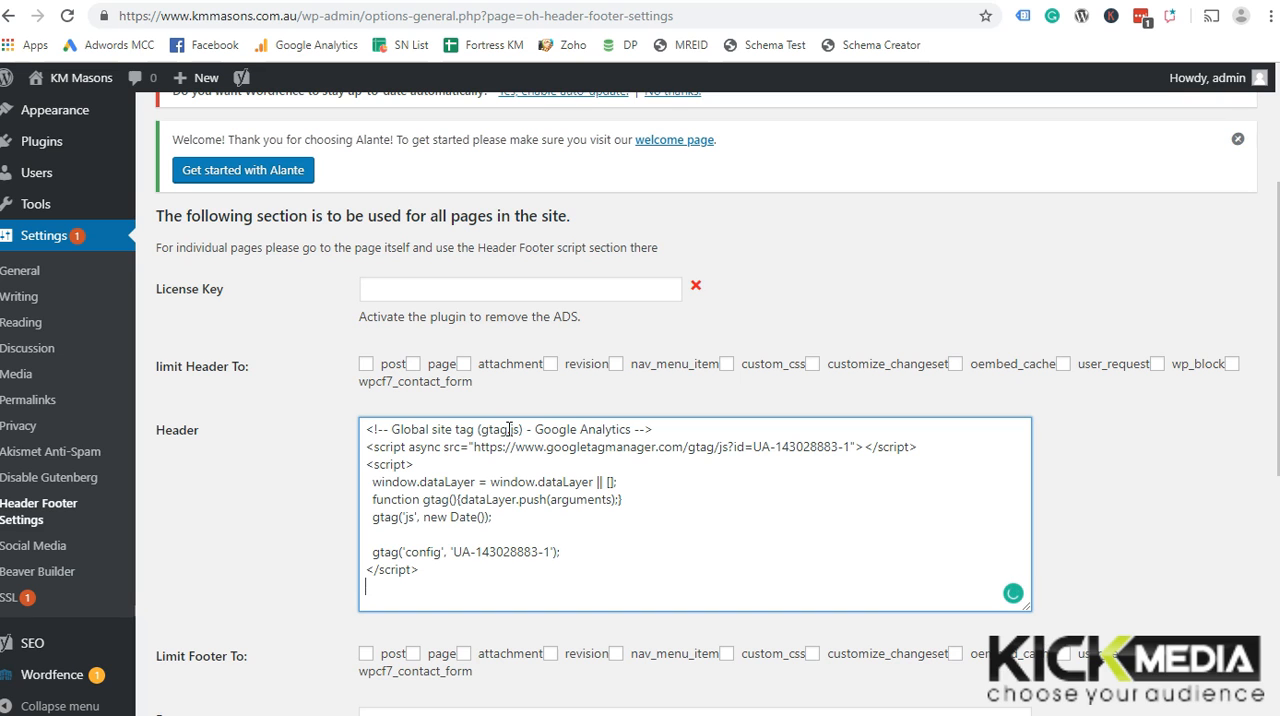
pyautogui.scroll(-3, 720, 557)
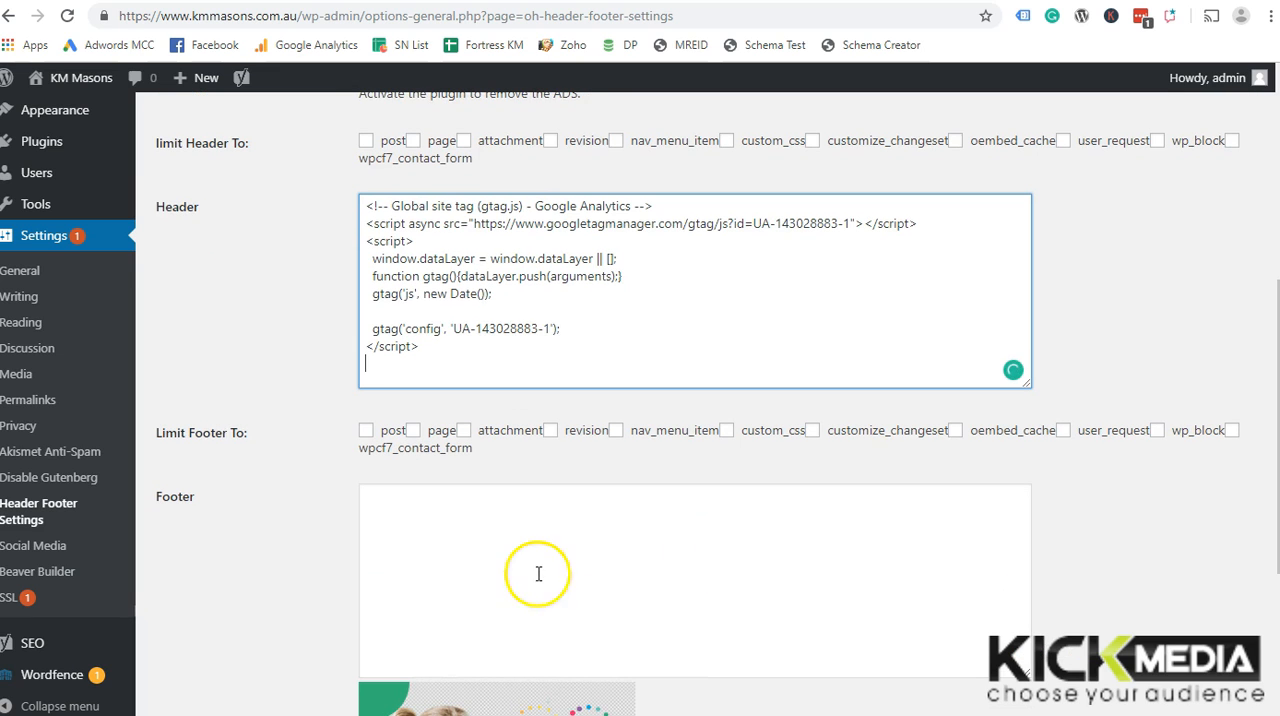
pyautogui.scroll(-4, 317, 600)
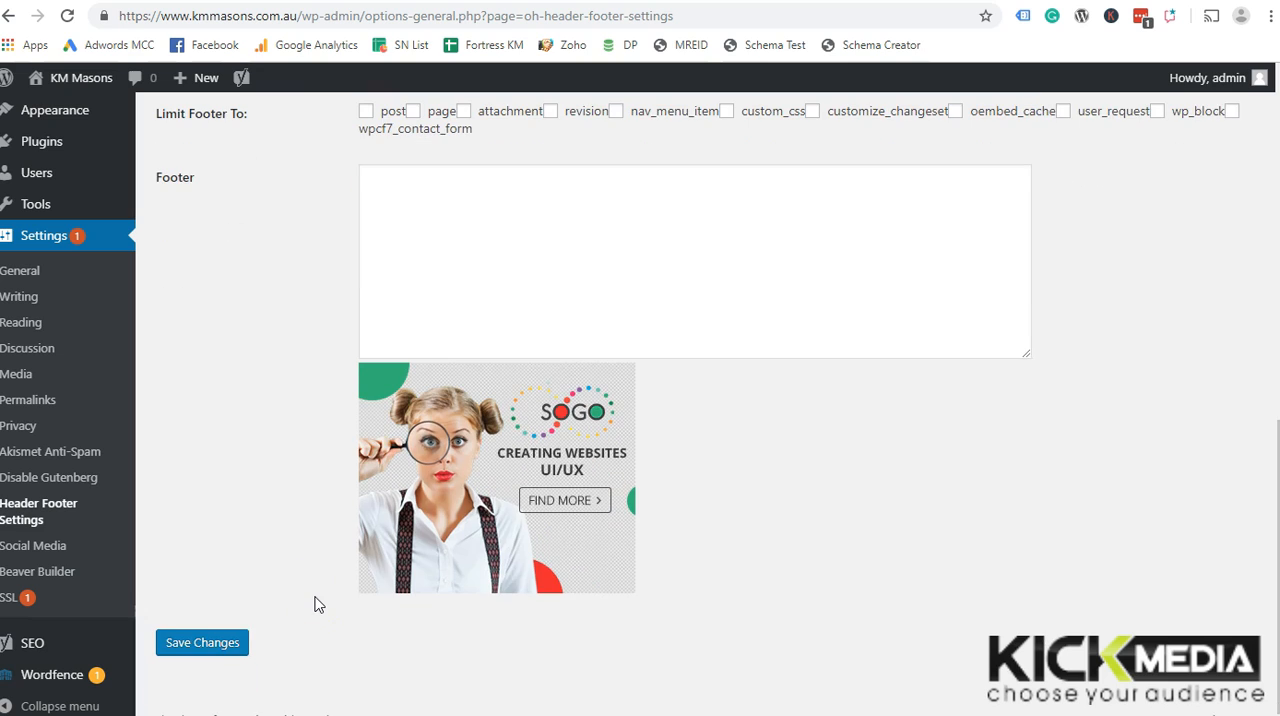
pyautogui.click(224, 650)
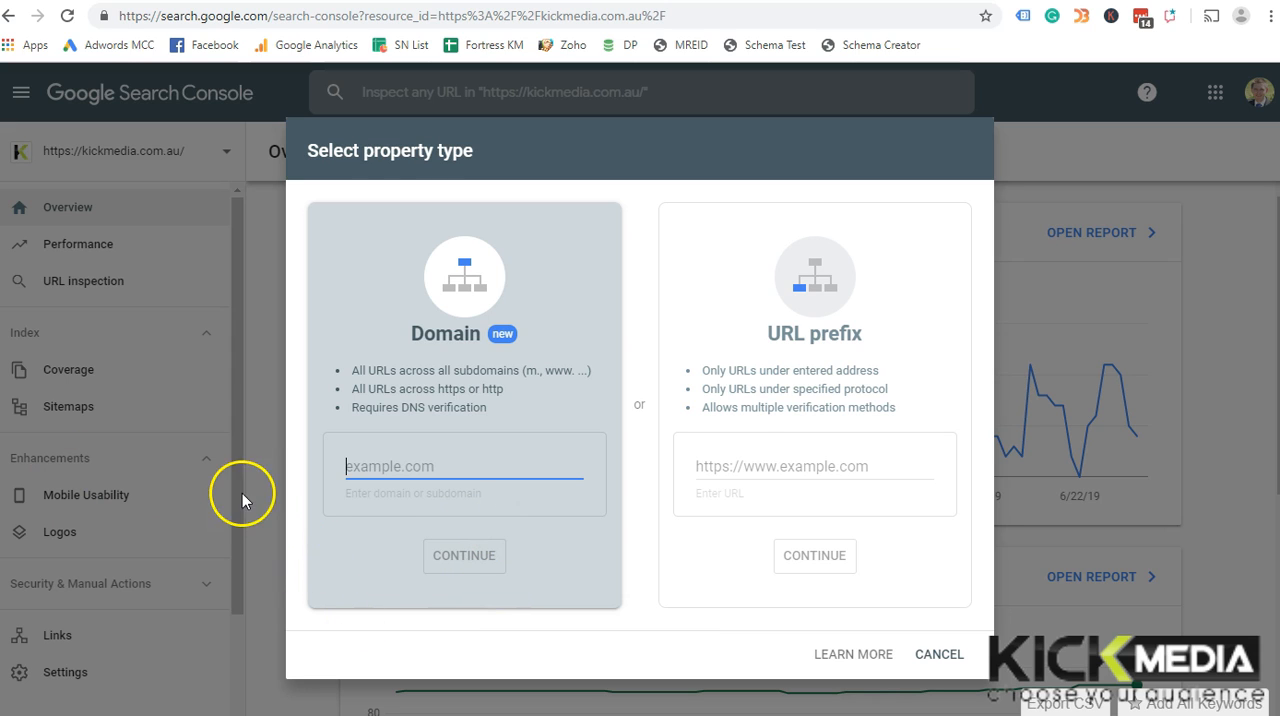
pyautogui.click(728, 468)
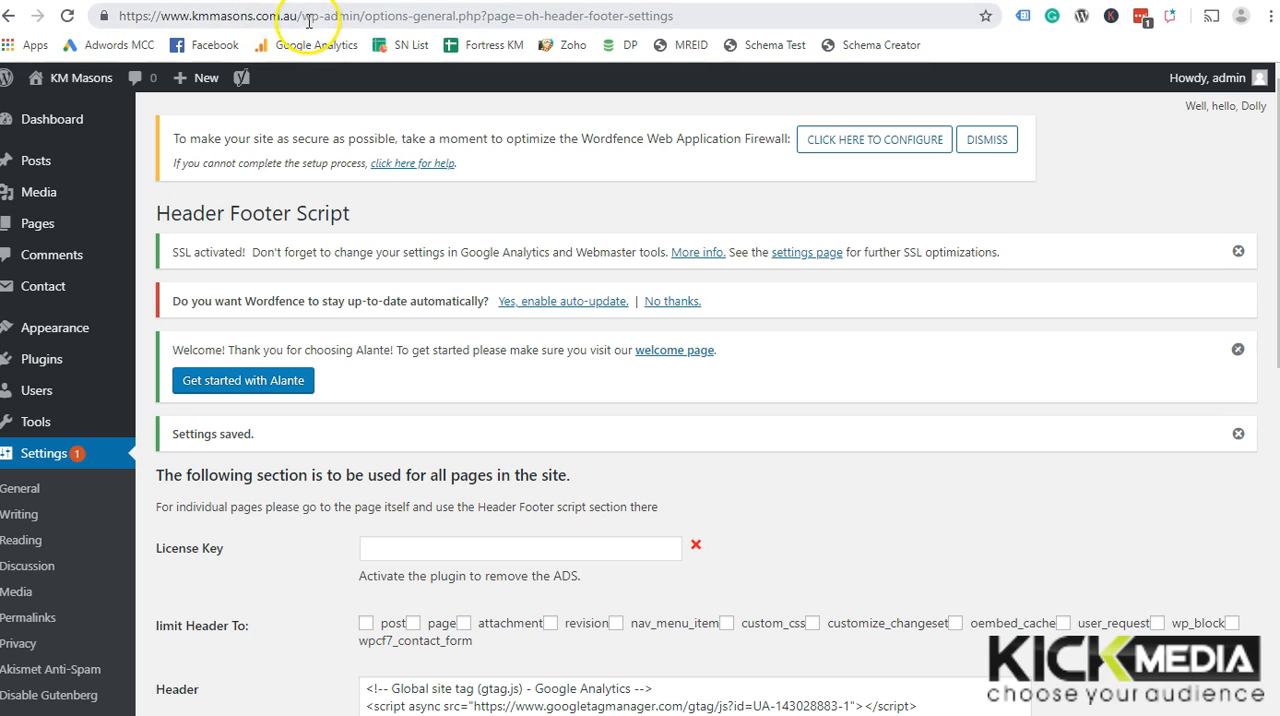
pyautogui.moveTo(298, 16); pyautogui.dragTo(120, 16)
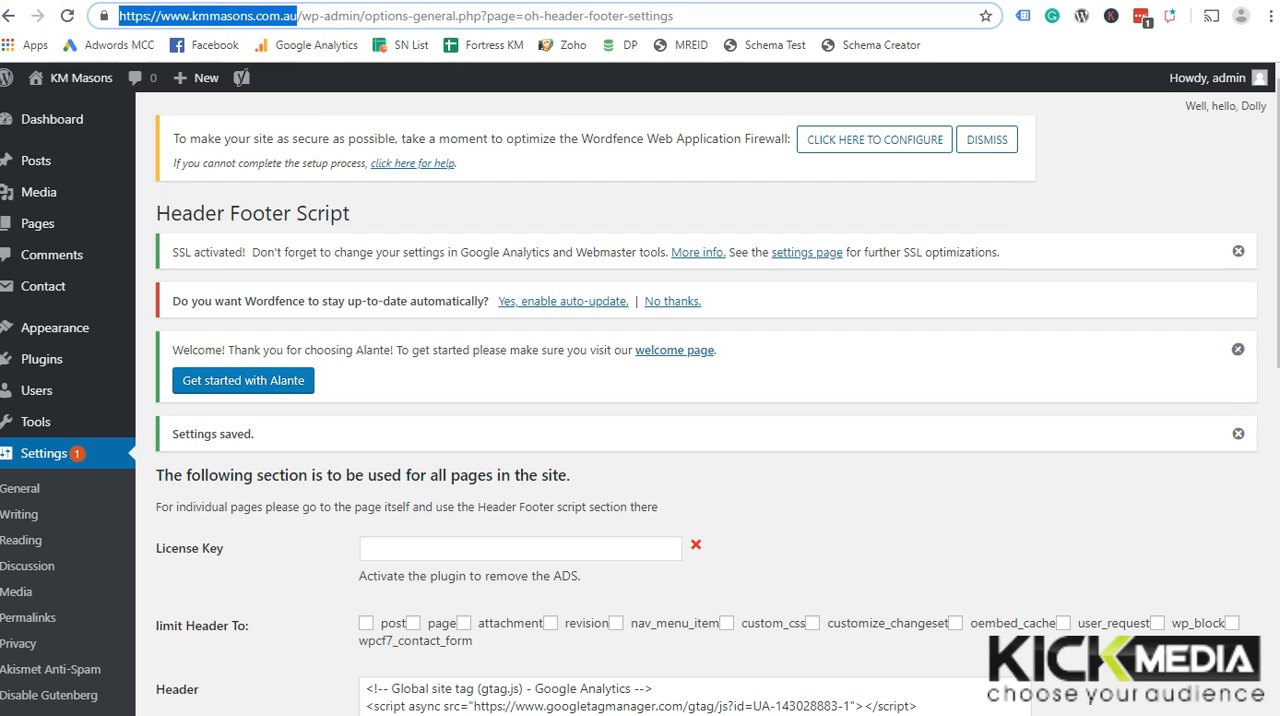
pyautogui.click(362, 14)
pyautogui.moveTo(303, 16); pyautogui.dragTo(165, 33)
pyautogui.hotkey('ctrl', 'c')
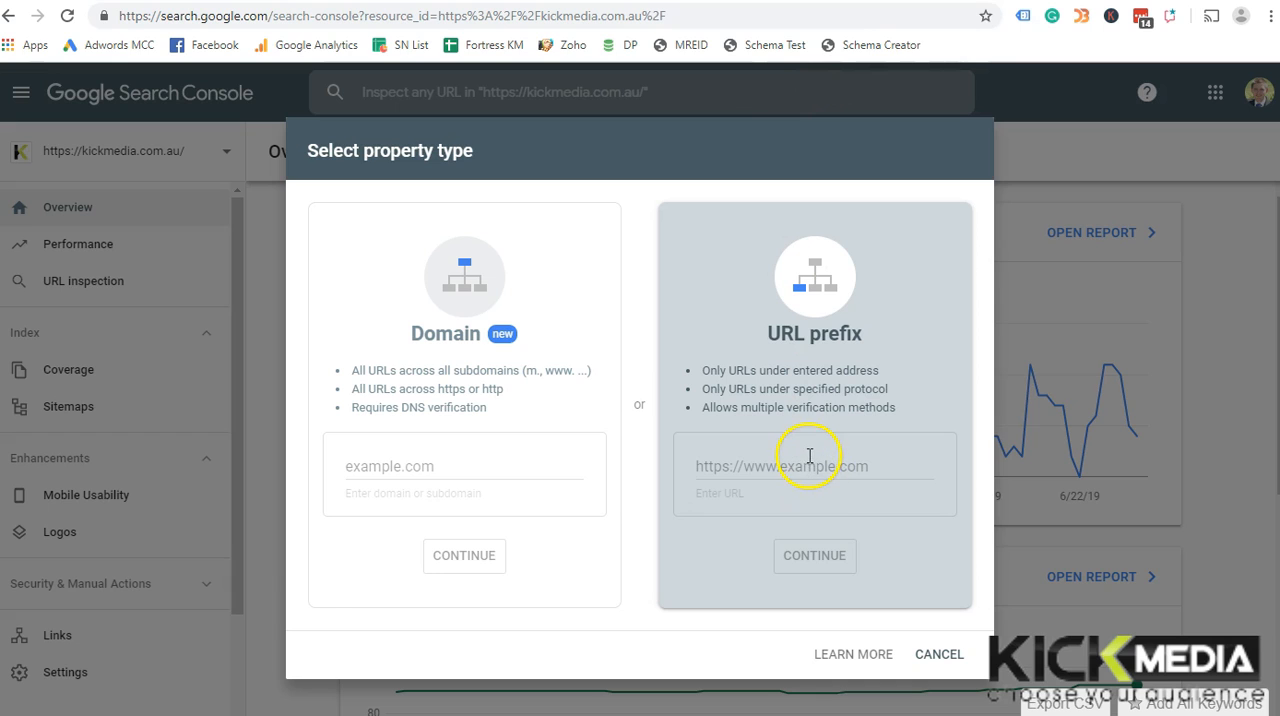
pyautogui.click(809, 456)
pyautogui.hotkey('ctrl', 'v')
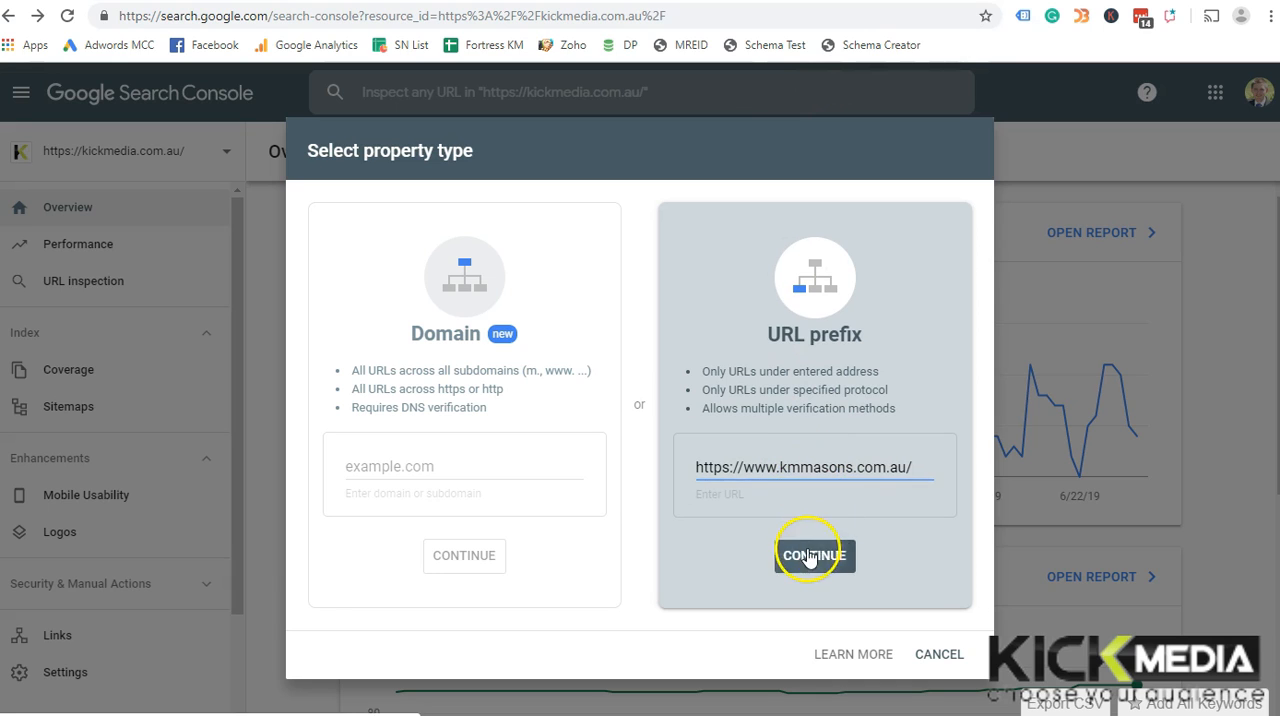
pyautogui.click(812, 556)
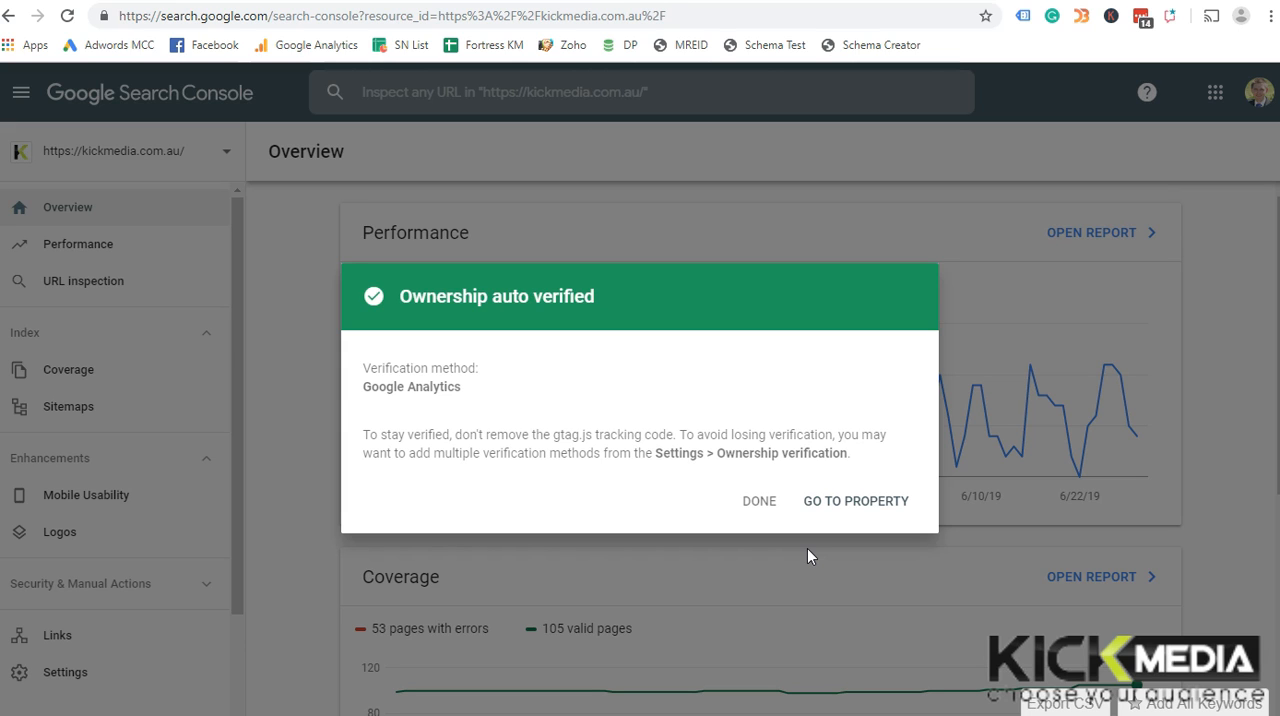
pyautogui.click(886, 502)
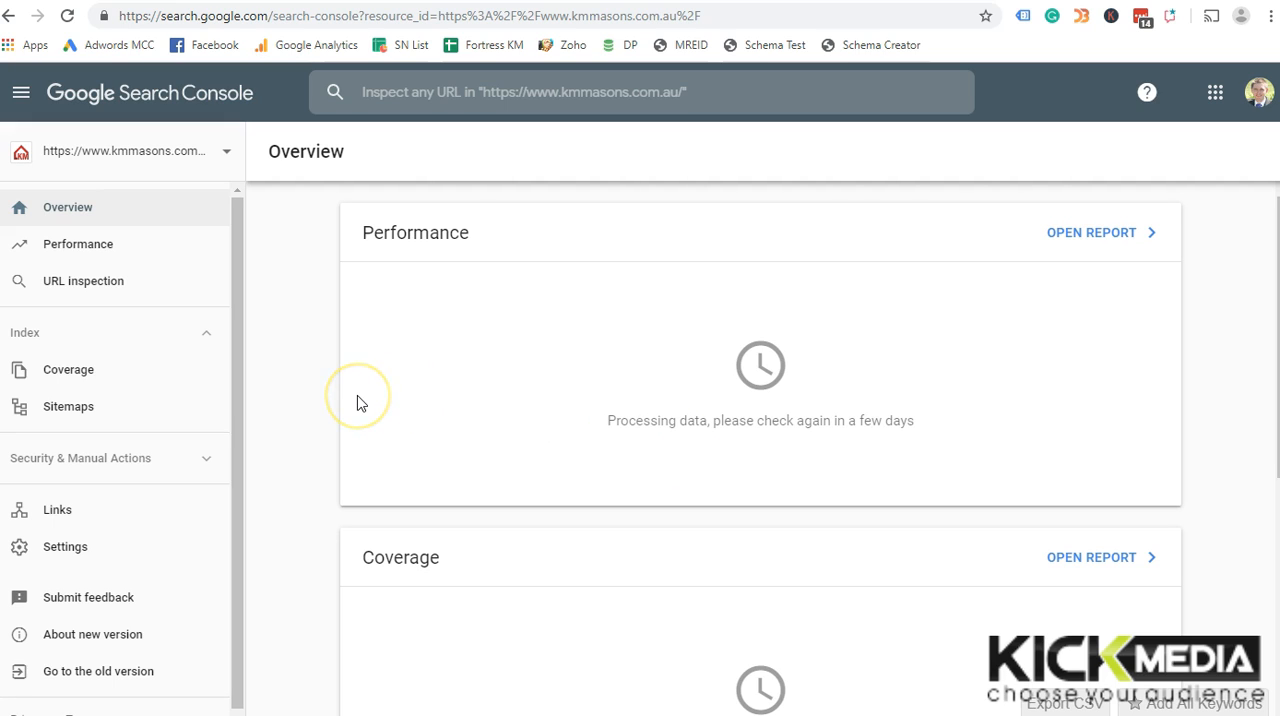
# Submit sitemap_index.xml as a new sitemap for the KM Masons property and dismiss the confirmation
pyautogui.click(180, 418)
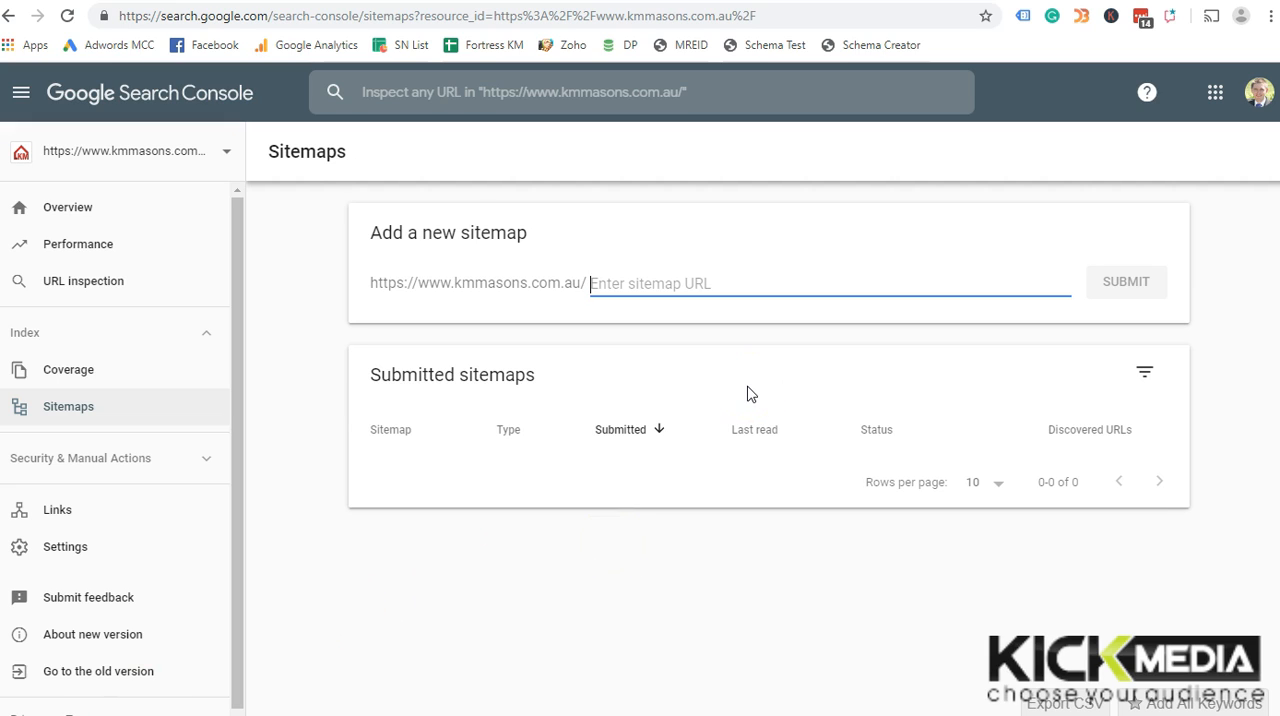
pyautogui.write('sitemap_index.xml')
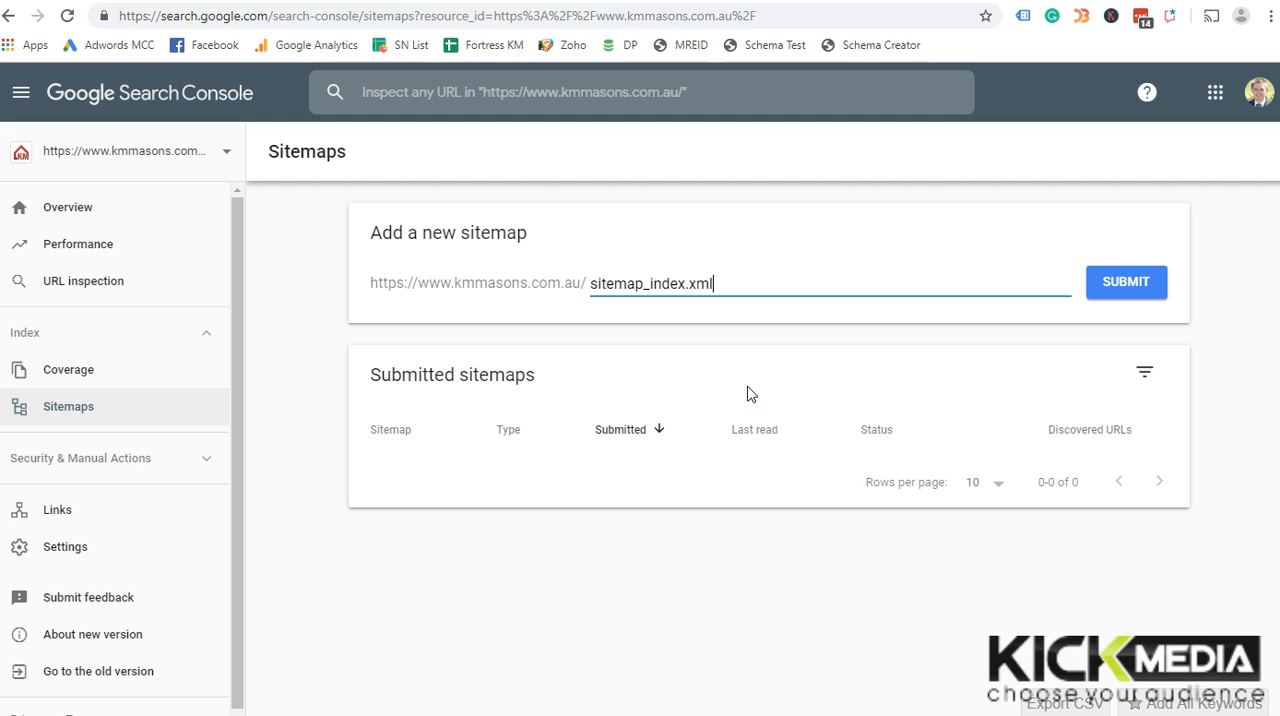
pyautogui.click(1114, 283)
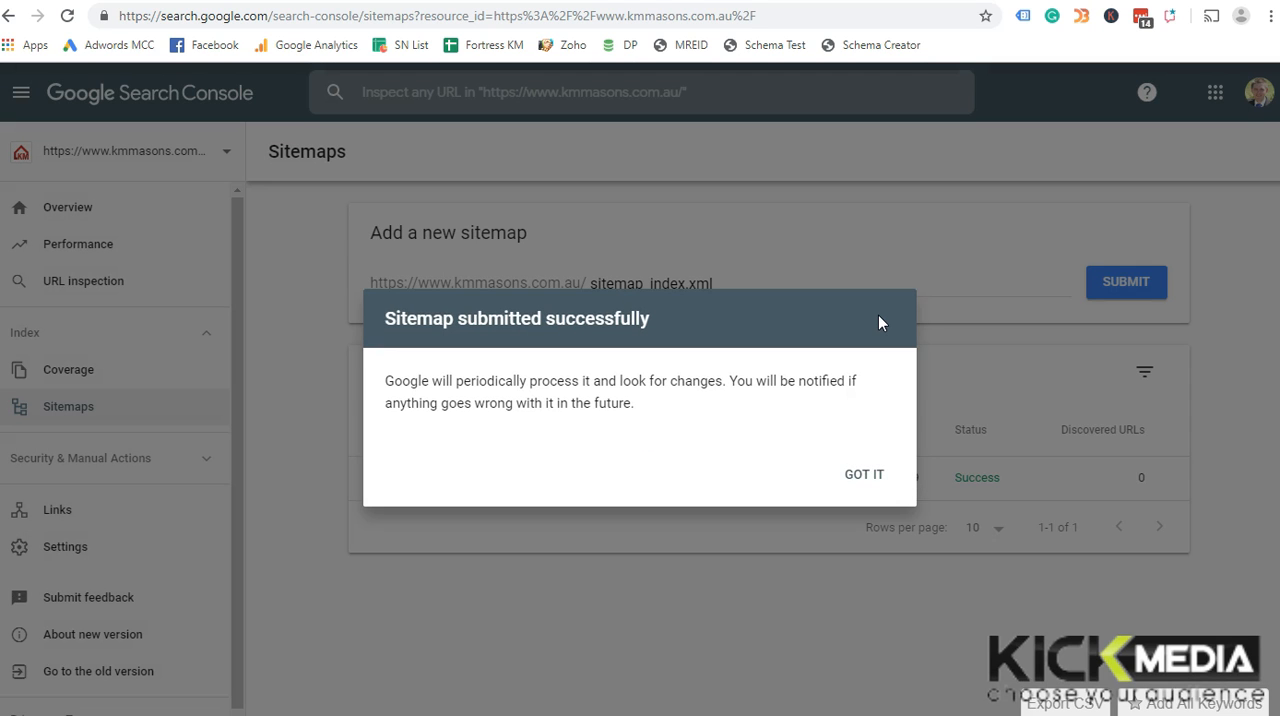
pyautogui.click(862, 474)
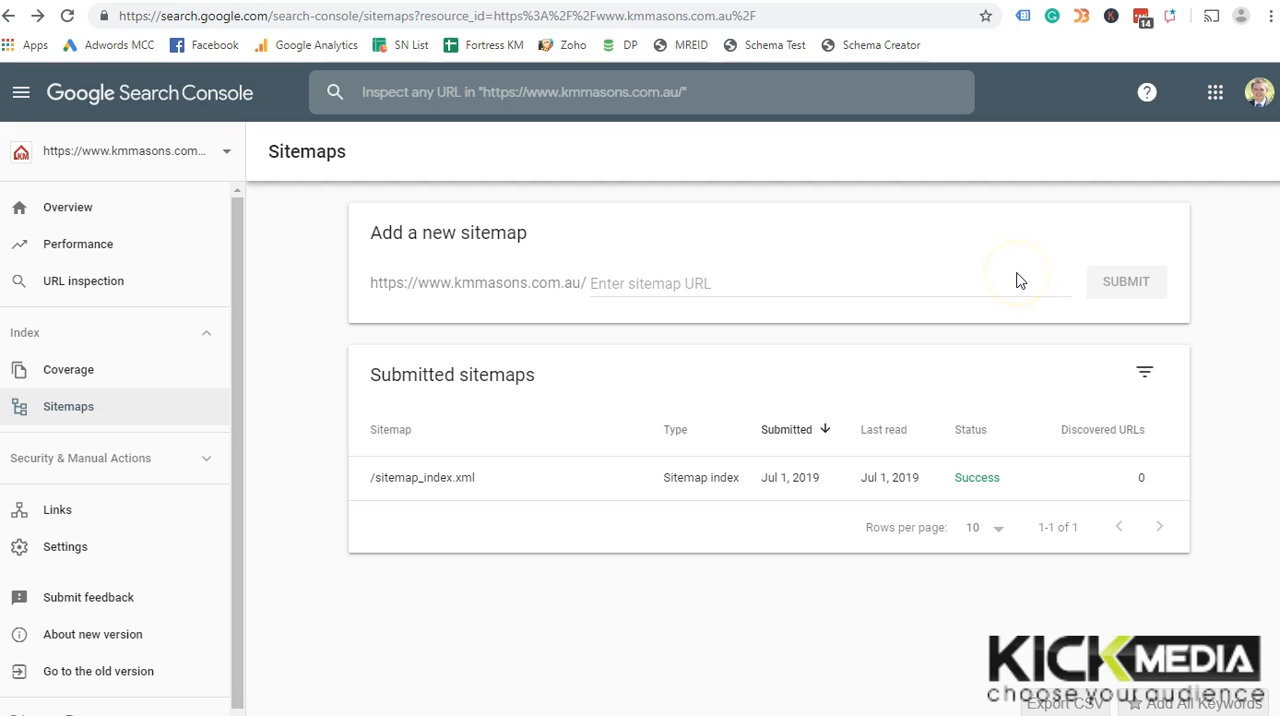